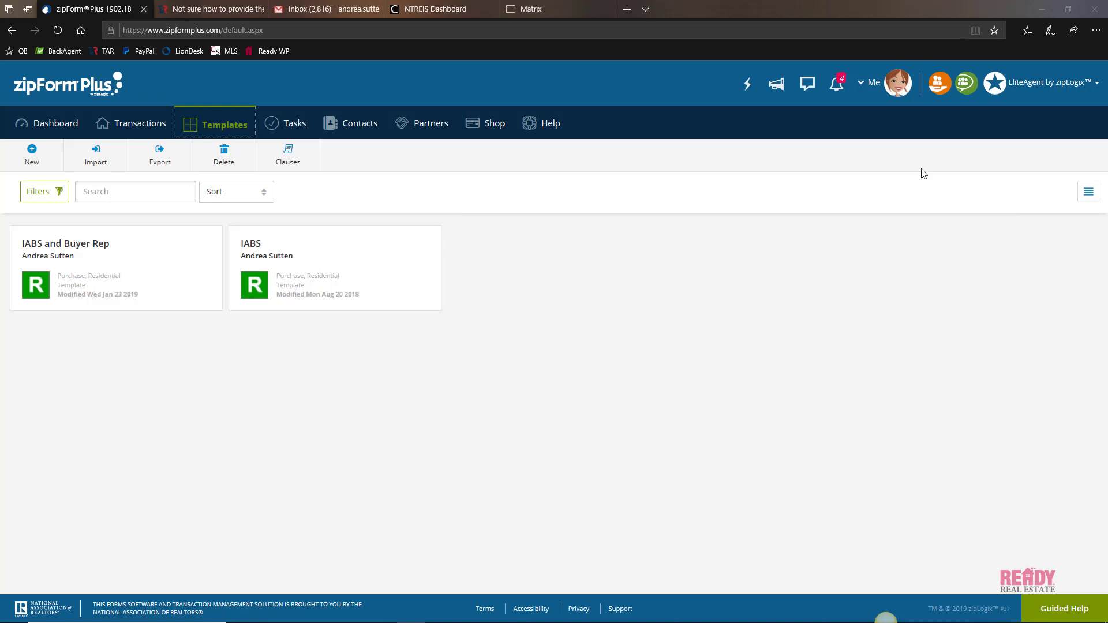
- Copy the Texas law IABS notice line from the TAR article's example email signature
{"action": "left_click", "coordinate": [209, 11]}
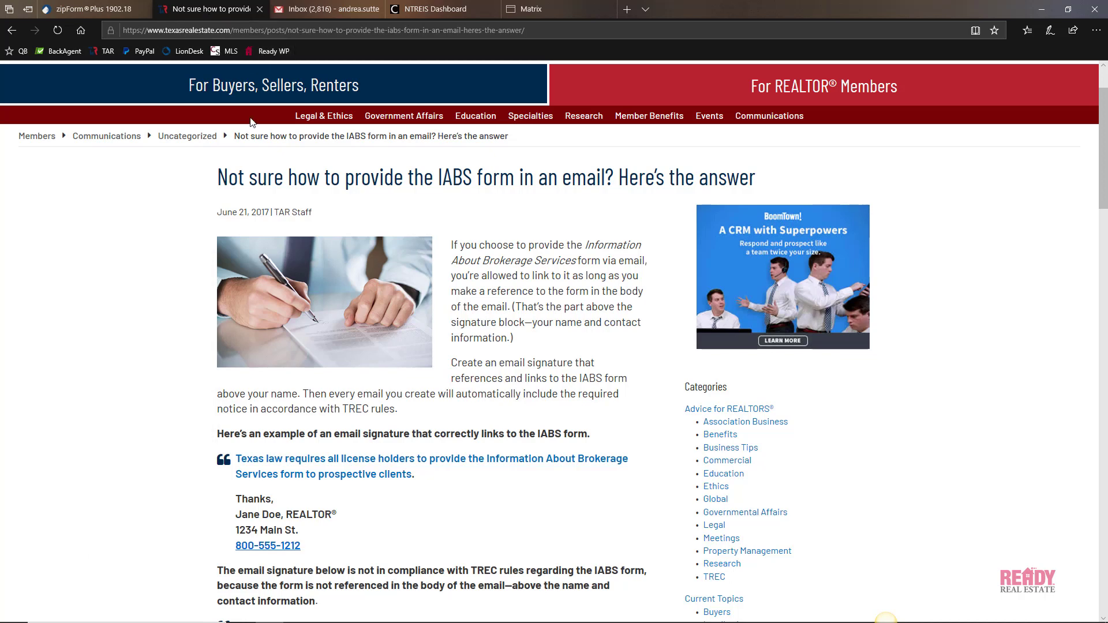
{"action": "scroll", "coordinate": [180, 276], "scroll_direction": "down", "scroll_amount": 2}
{"action": "scroll", "coordinate": [179, 276], "scroll_direction": "down", "scroll_amount": 4}
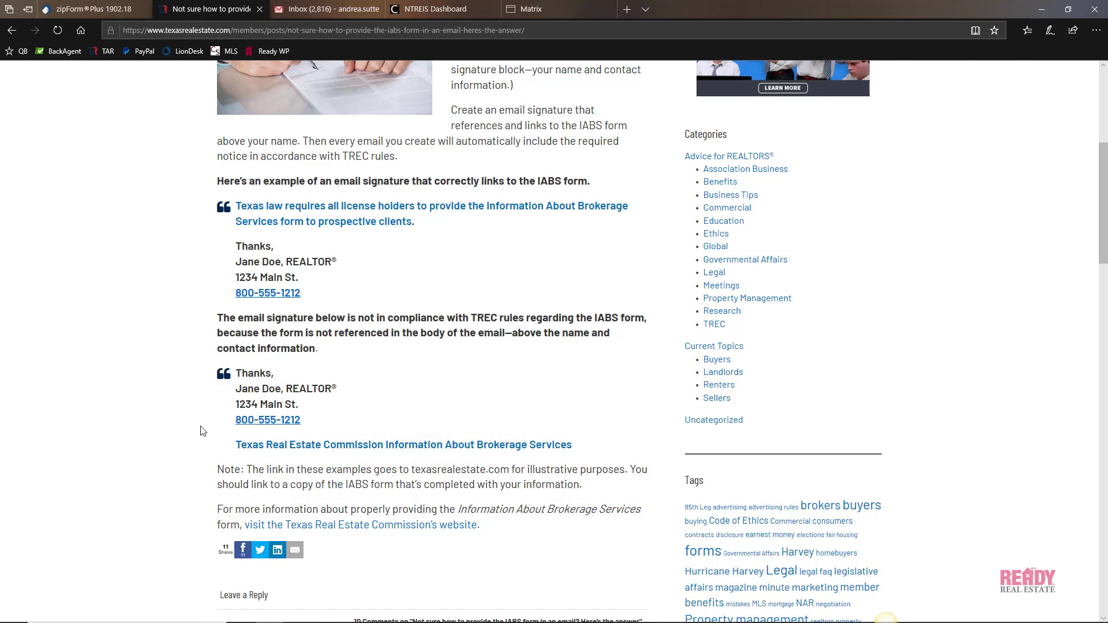
{"action": "scroll", "coordinate": [202, 432], "scroll_direction": "up", "scroll_amount": 2}
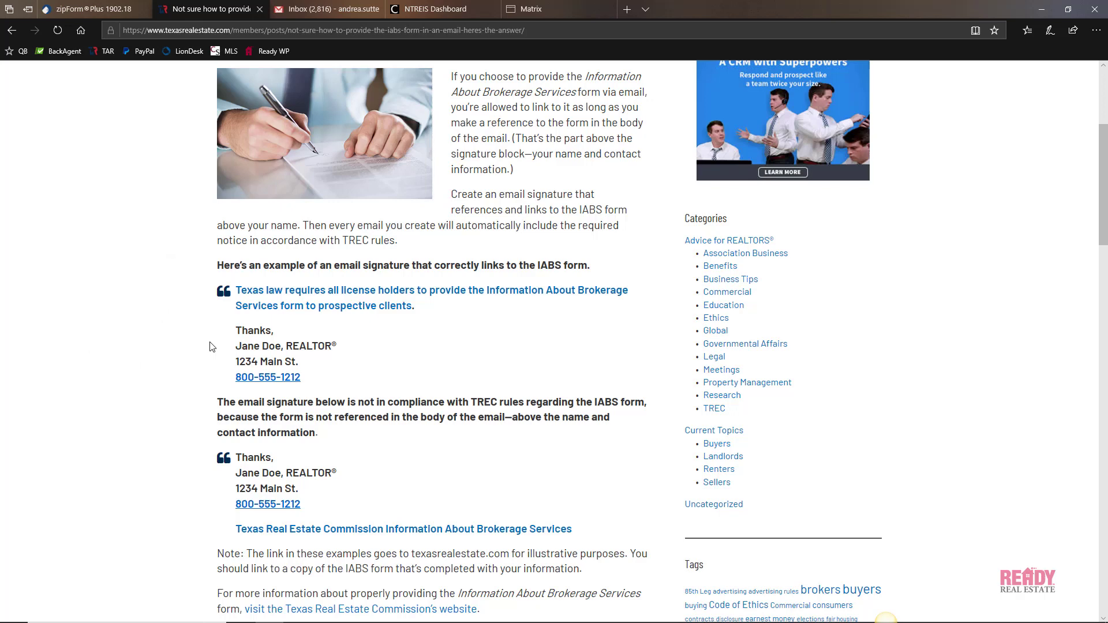
{"action": "left_click_drag", "start_coordinate": [413, 306], "coordinate": [238, 298]}
{"action": "right_click", "coordinate": [259, 297]}
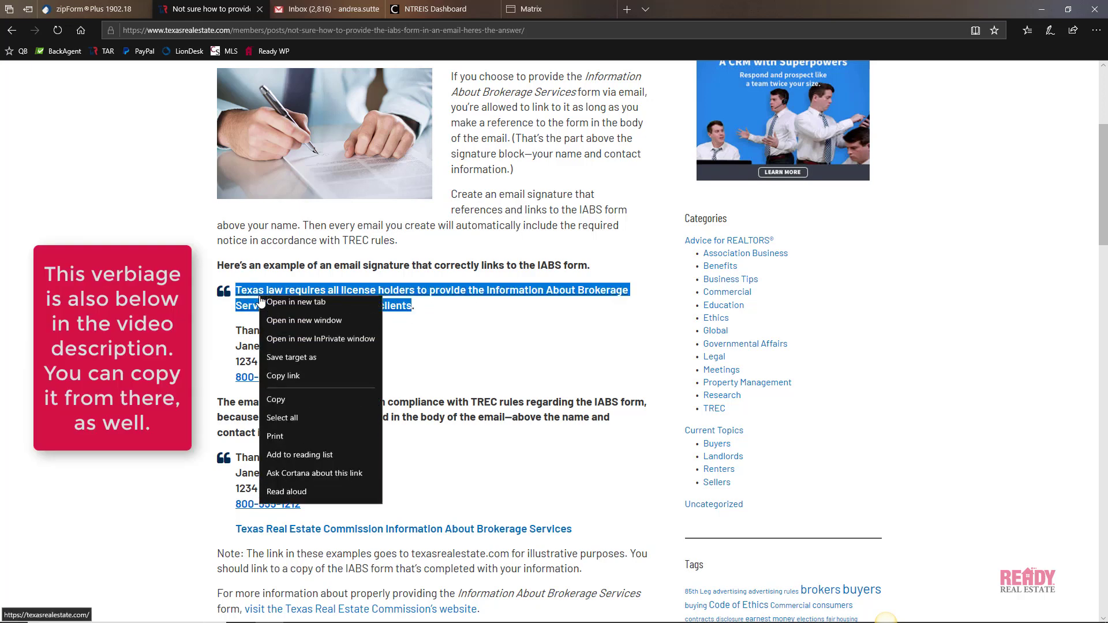
{"action": "left_click", "coordinate": [278, 405]}
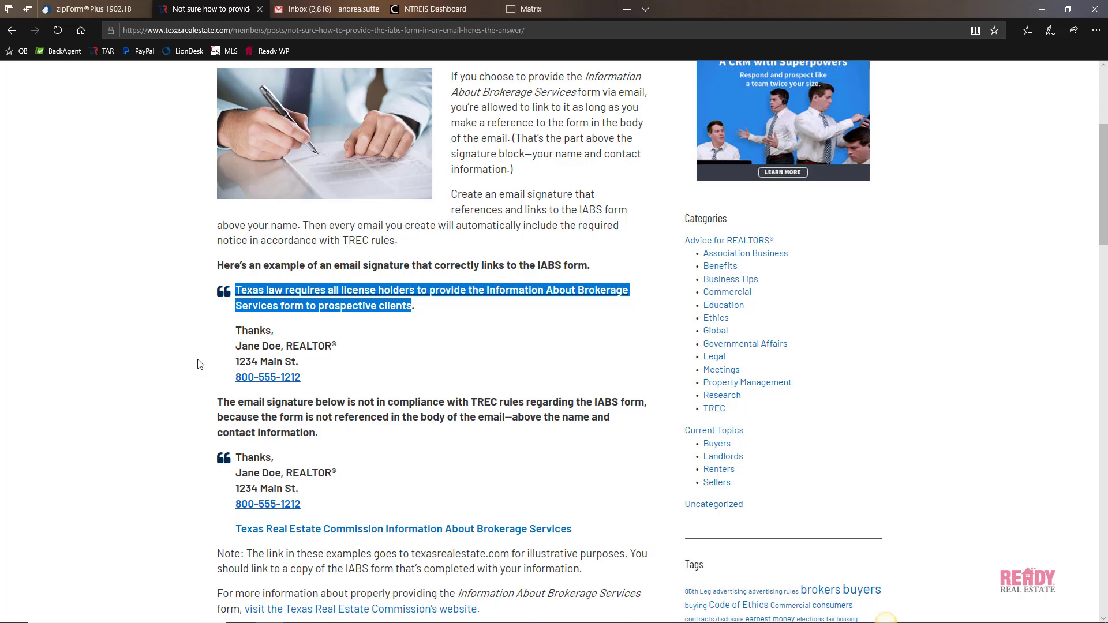
- Open Gmail's full General settings and scroll down to the existing signature
{"action": "left_click", "coordinate": [312, 10]}
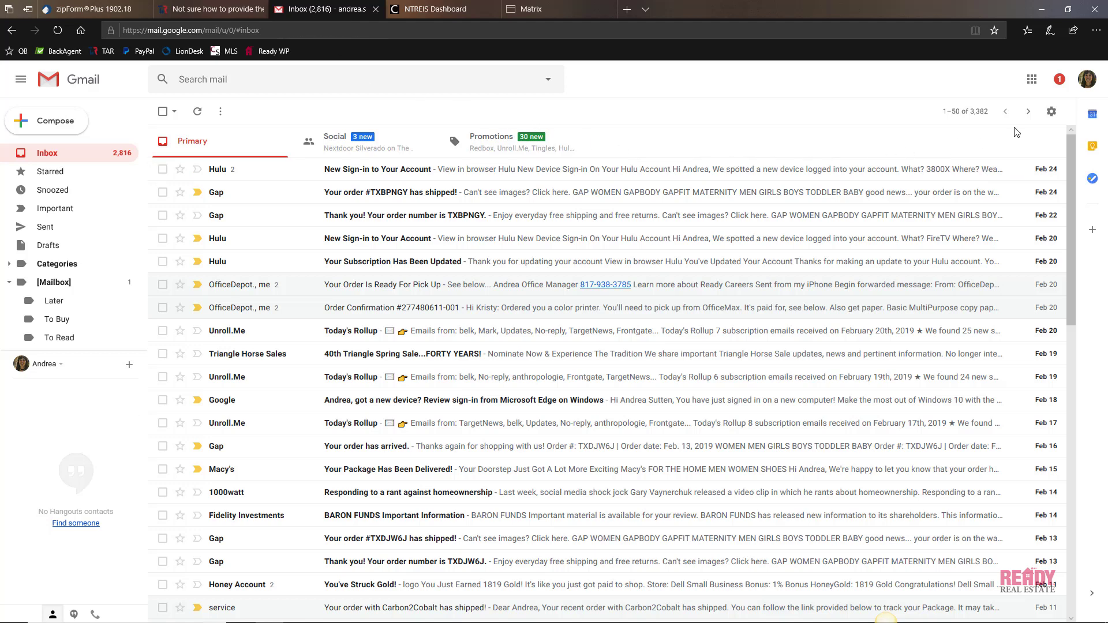
{"action": "left_click", "coordinate": [1052, 113]}
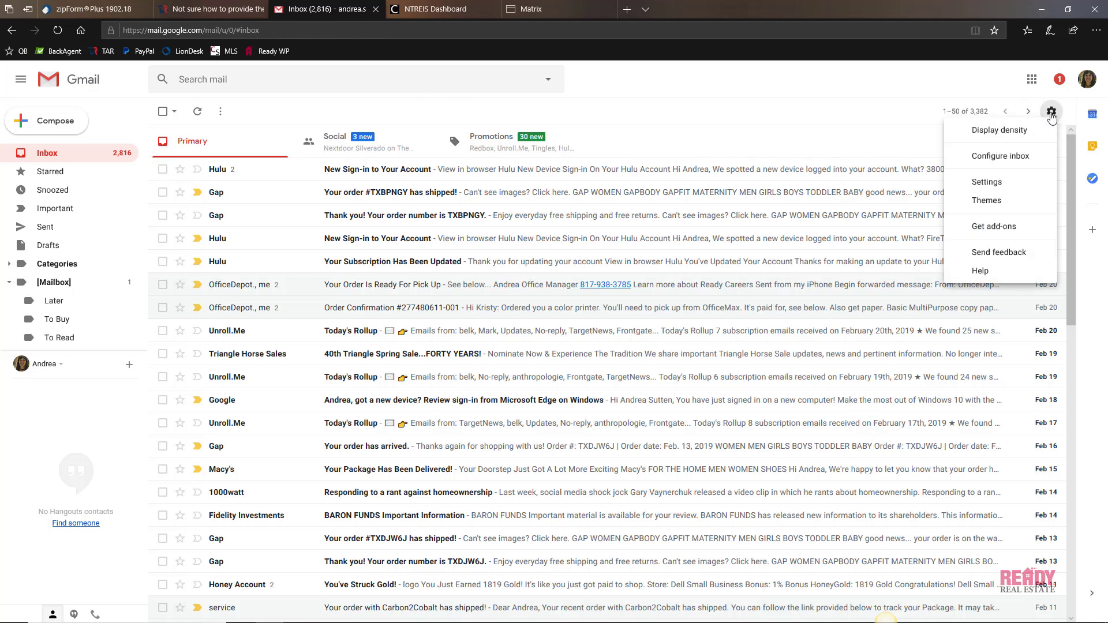
{"action": "left_click", "coordinate": [1000, 182]}
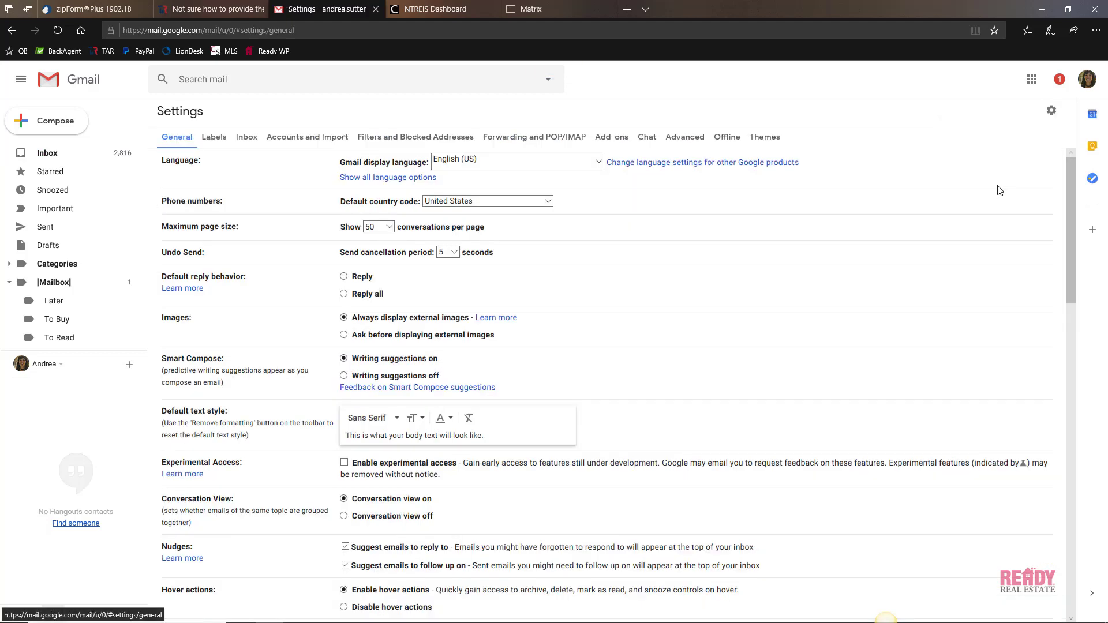
{"action": "scroll", "coordinate": [729, 268], "scroll_direction": "down", "scroll_amount": 4}
{"action": "scroll", "coordinate": [729, 267], "scroll_direction": "down", "scroll_amount": 7}
{"action": "scroll", "coordinate": [728, 268], "scroll_direction": "down", "scroll_amount": 4}
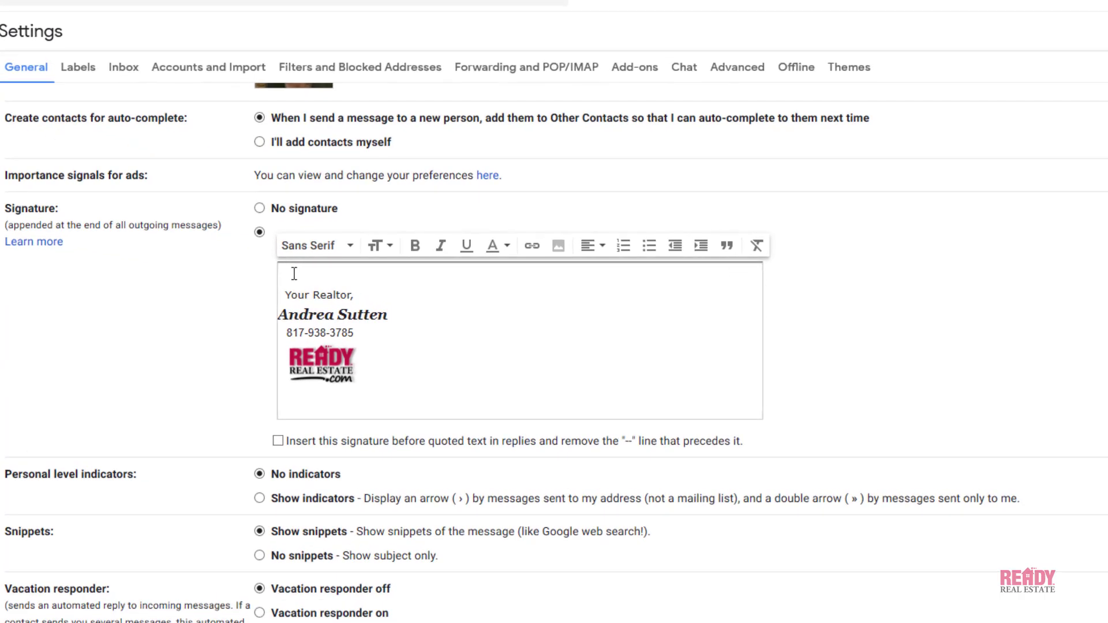
- Paste the Texas law IABS notice atop the Gmail signature and set it to Normal size
{"action": "right_click", "coordinate": [295, 273]}
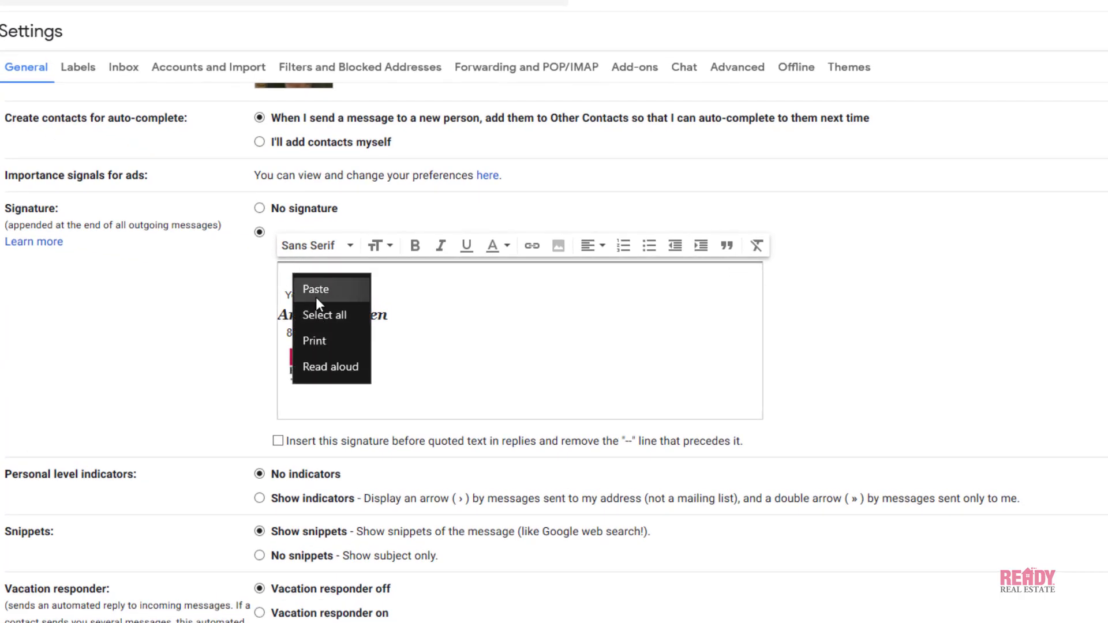
{"action": "left_click", "coordinate": [316, 295]}
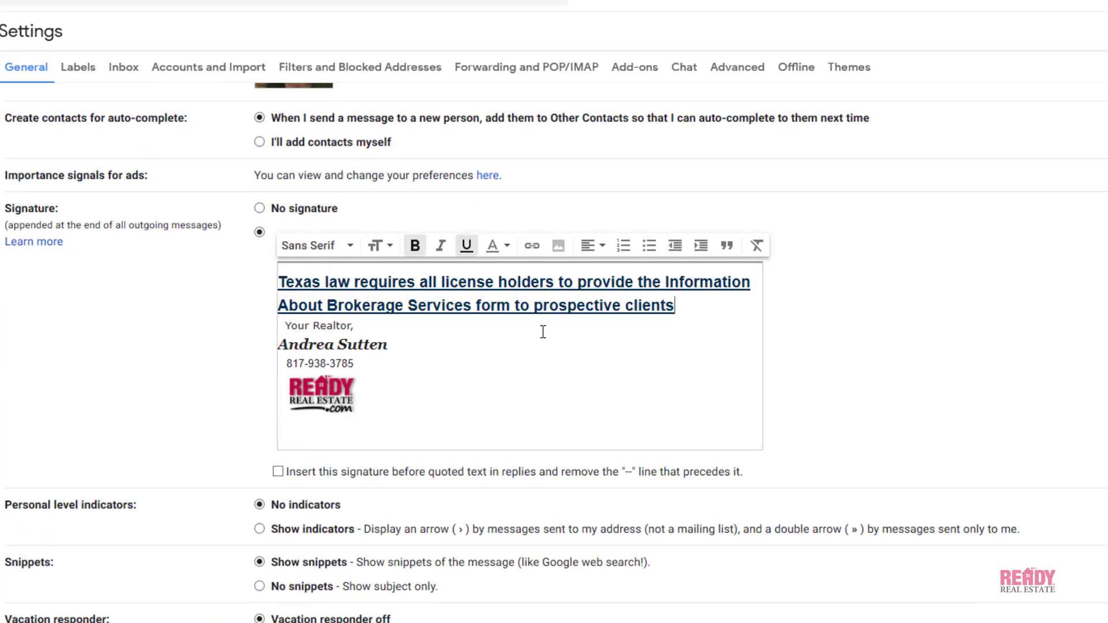
{"action": "key", "text": "Return"}
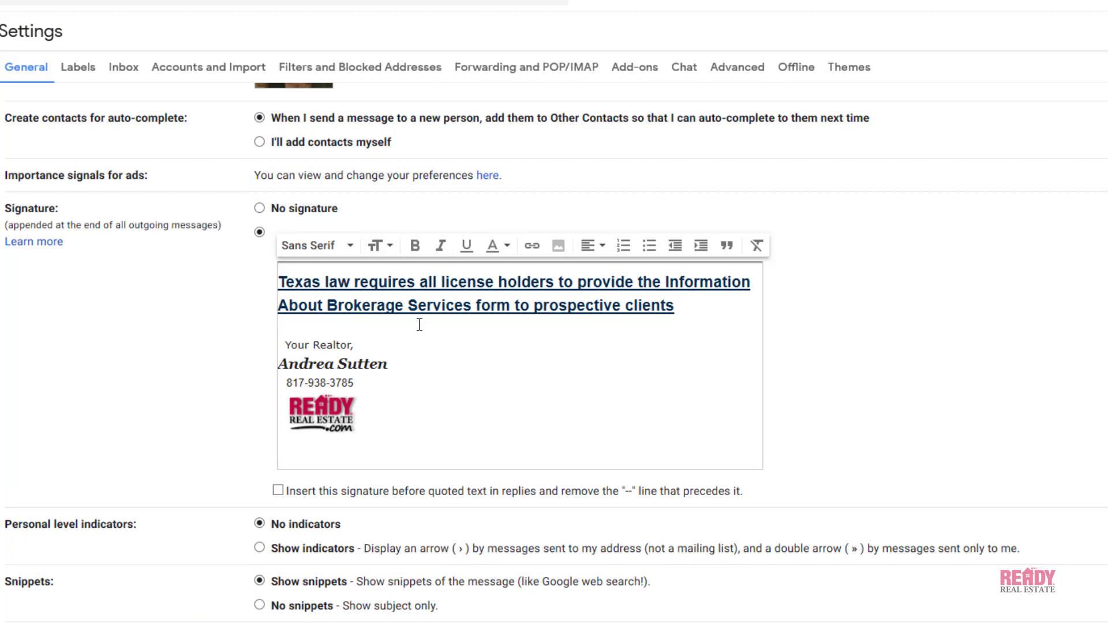
{"action": "left_click_drag", "start_coordinate": [397, 321], "coordinate": [222, 292]}
{"action": "left_click", "coordinate": [390, 247]}
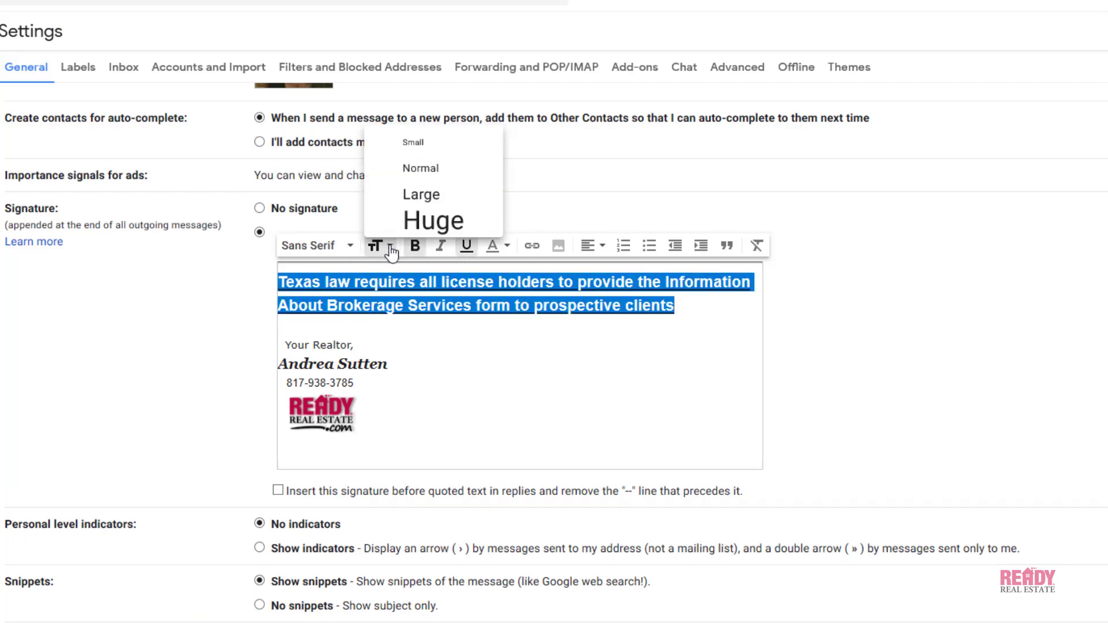
{"action": "left_click", "coordinate": [413, 169]}
{"action": "left_click", "coordinate": [447, 334]}
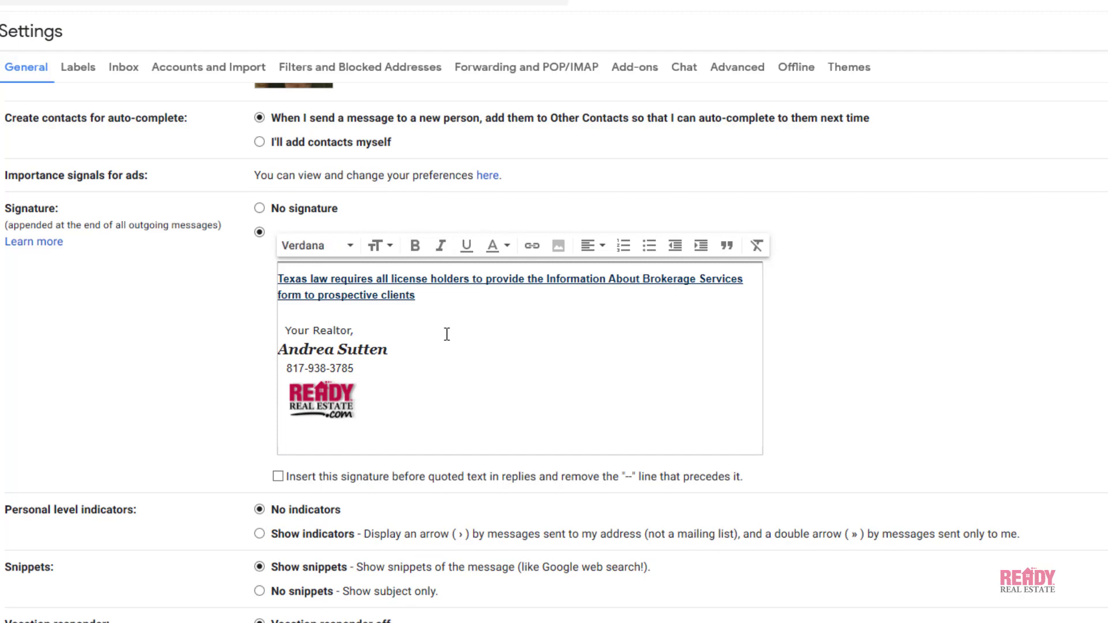
- Check where the pasted notice line currently links, then bring up File Explorer
{"action": "left_click", "coordinate": [372, 298]}
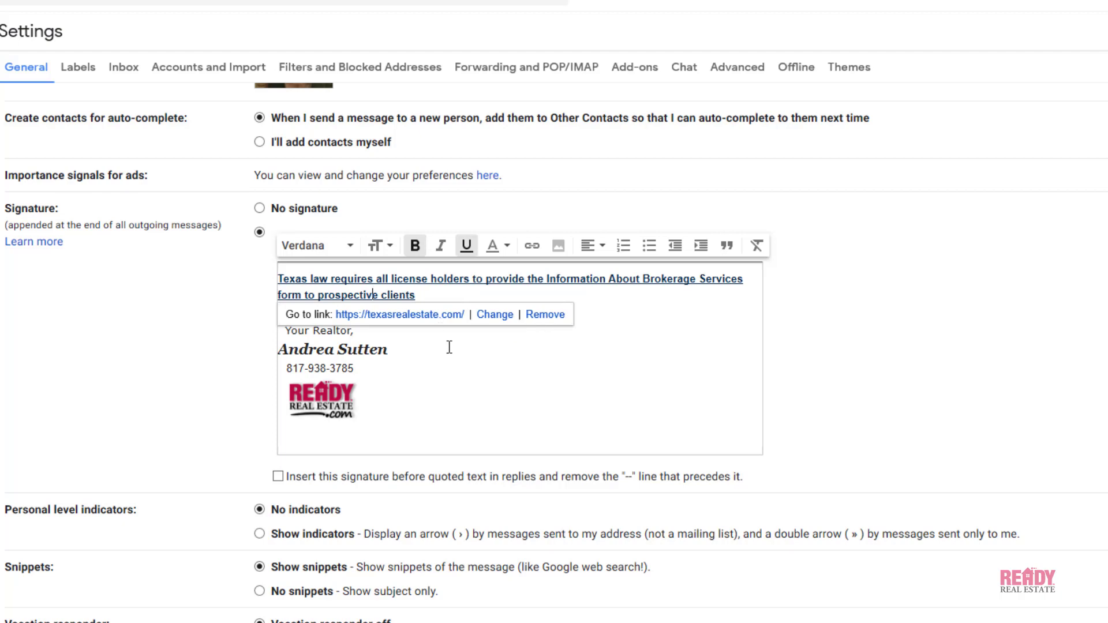
{"action": "left_click", "coordinate": [479, 364]}
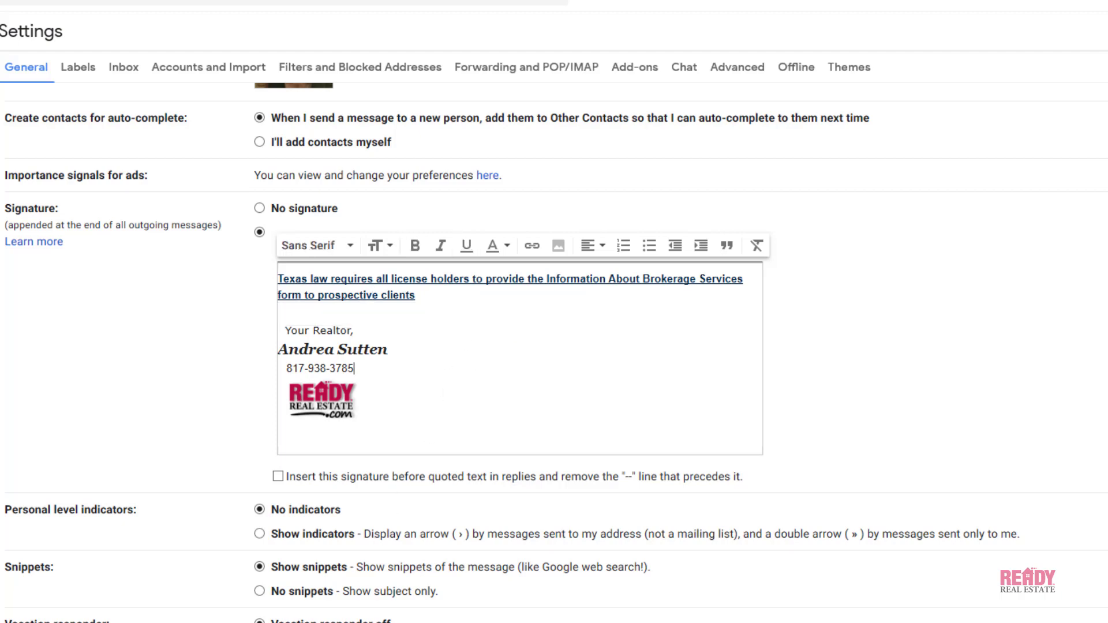
{"action": "key", "text": "alt+Tab"}
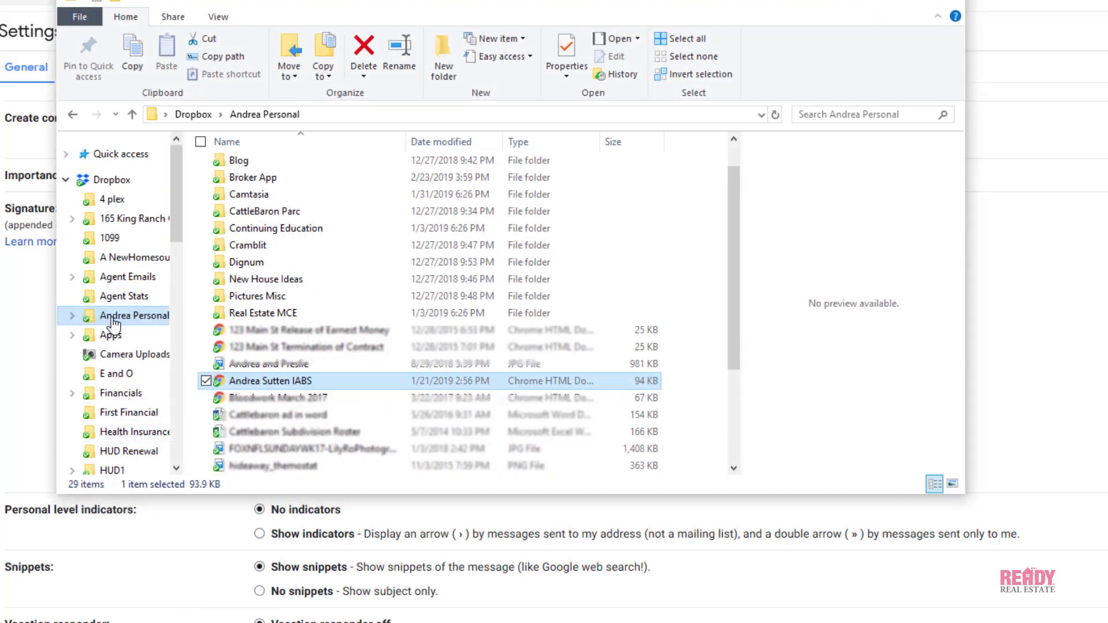
- Copy the Dropbox share link for the agent's IABS PDF from the Dropbox folder
{"action": "scroll", "coordinate": [114, 325], "scroll_direction": "down", "scroll_amount": 6}
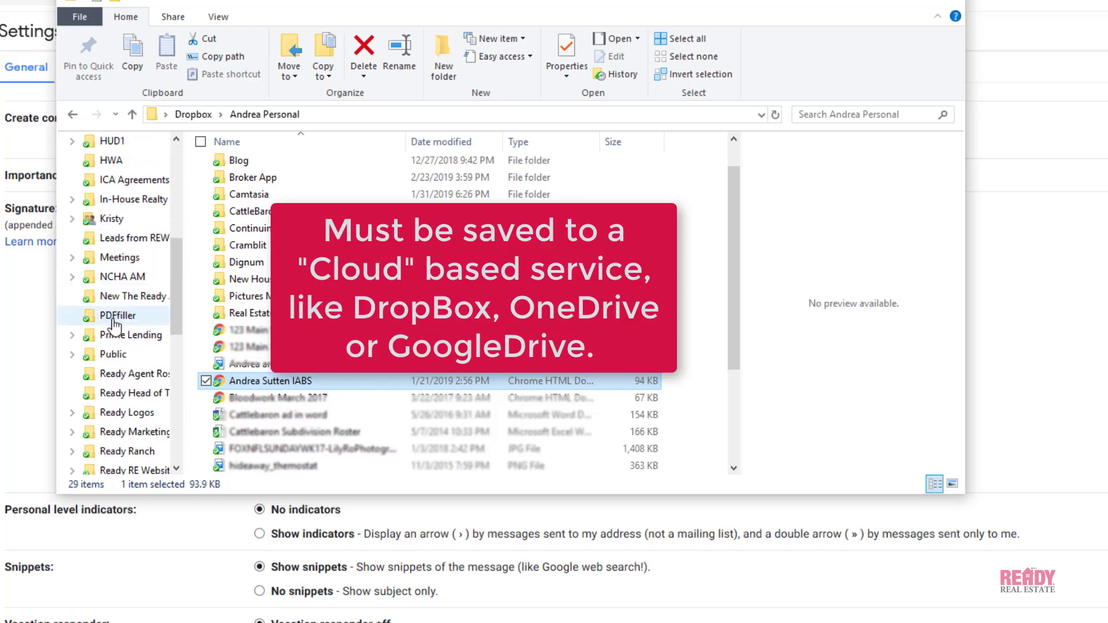
{"action": "scroll", "coordinate": [104, 312], "scroll_direction": "up", "scroll_amount": 6}
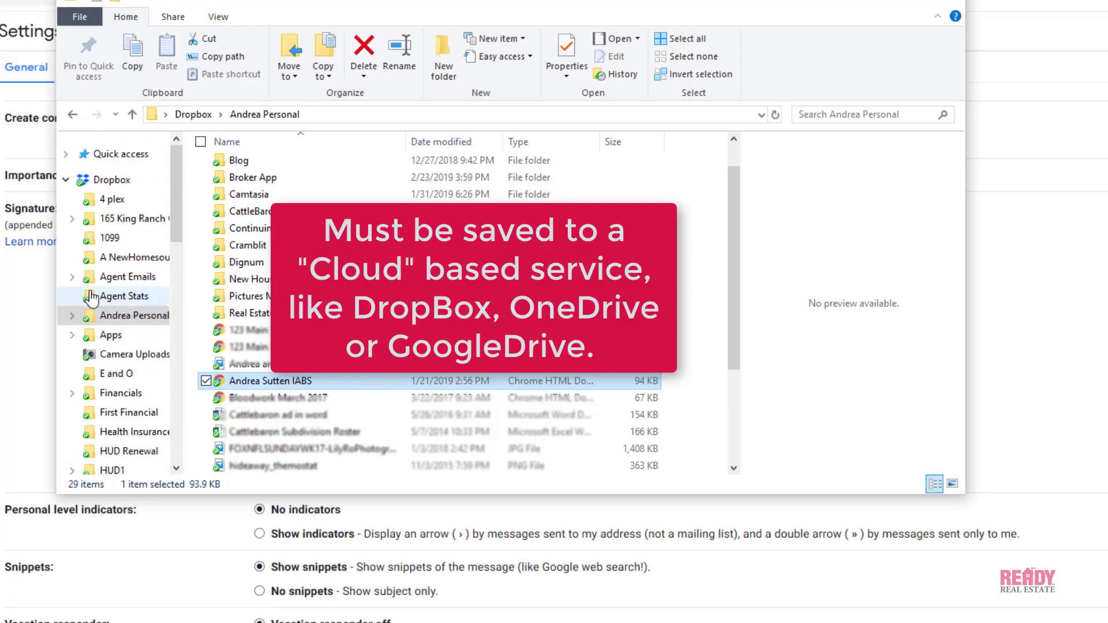
{"action": "left_click", "coordinate": [66, 180]}
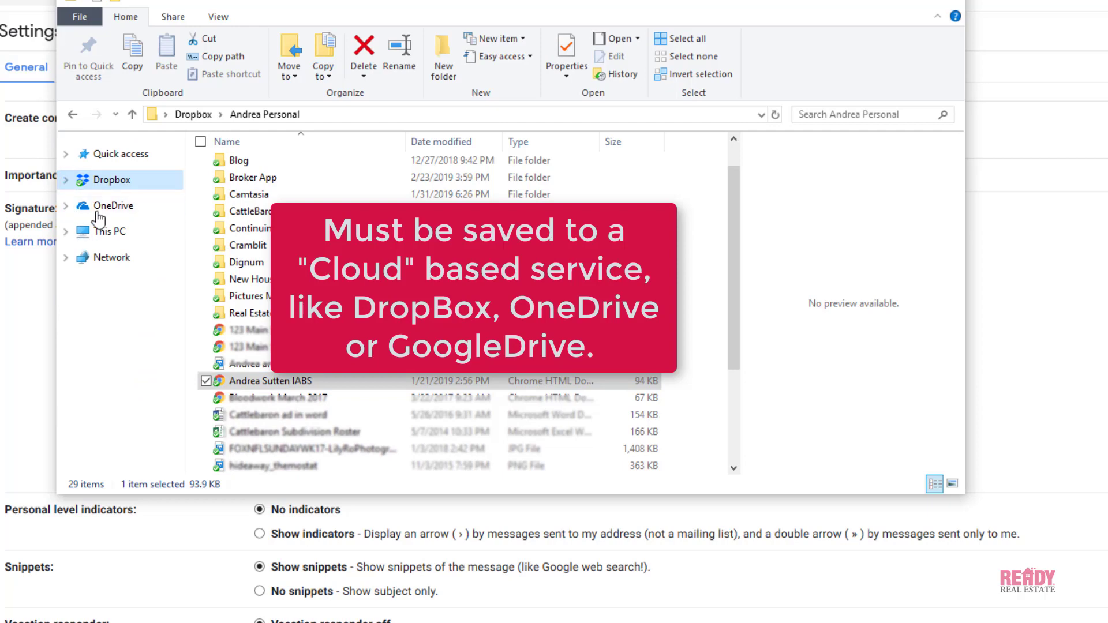
{"action": "left_click", "coordinate": [66, 206]}
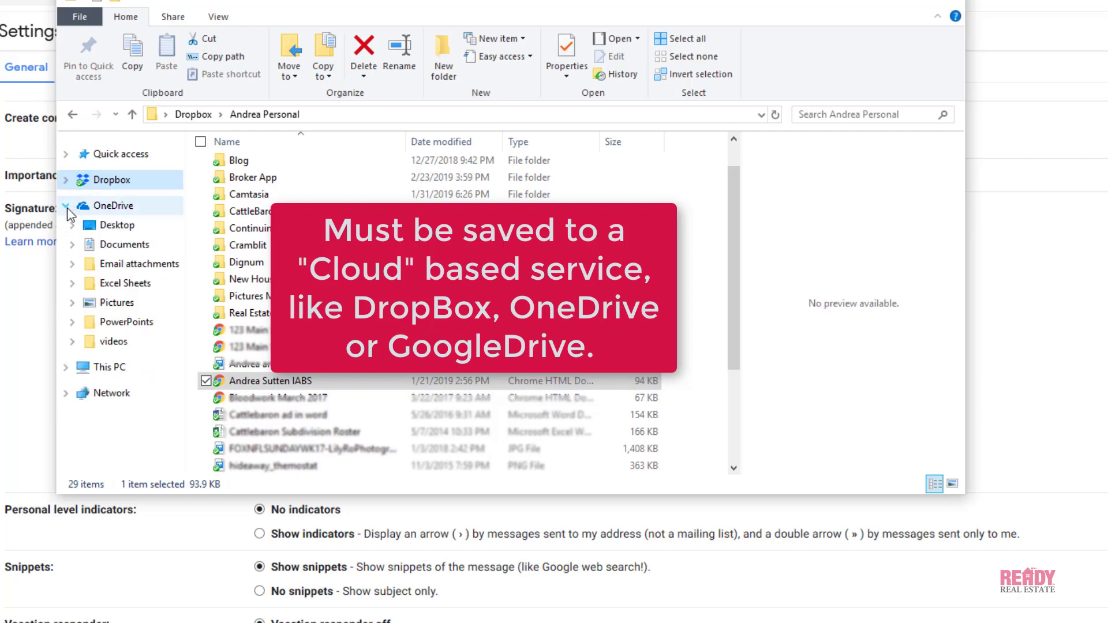
{"action": "left_click", "coordinate": [65, 204]}
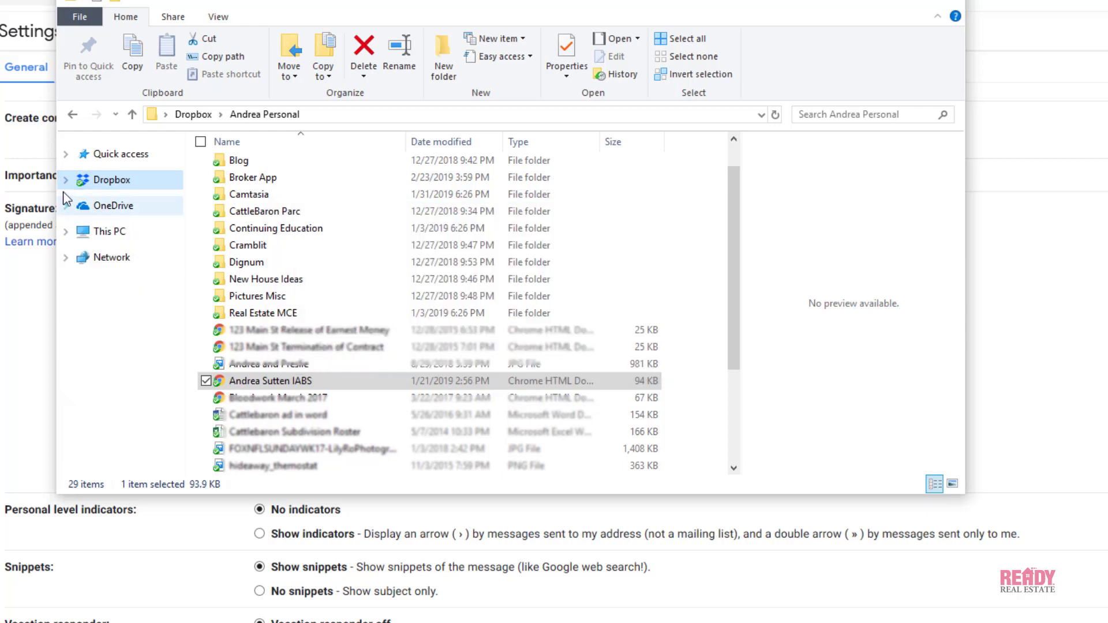
{"action": "left_click", "coordinate": [66, 180]}
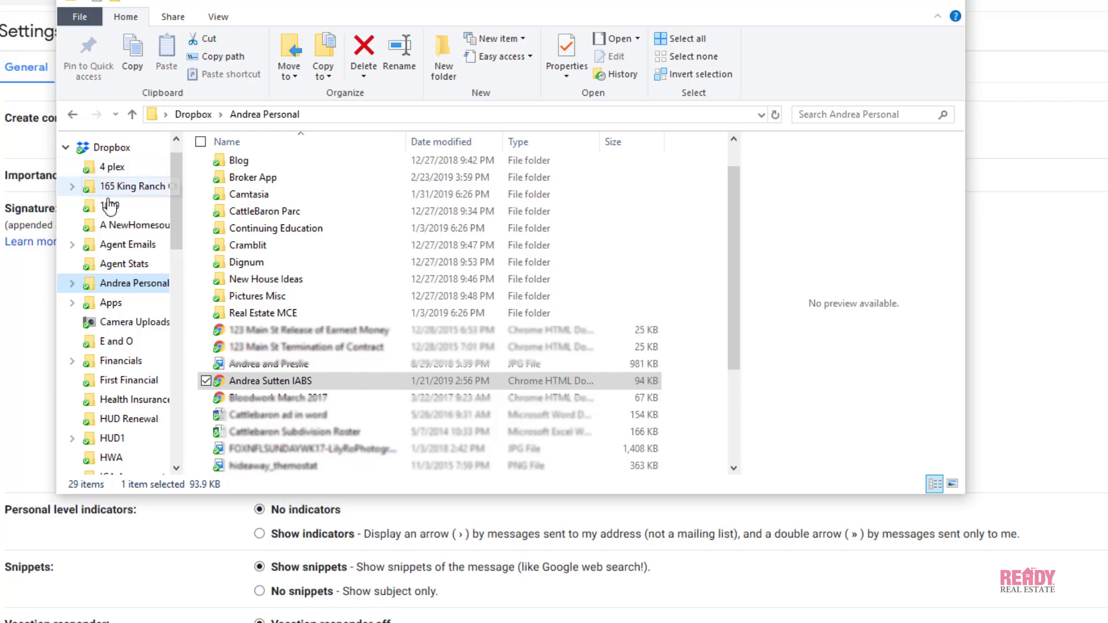
{"action": "right_click", "coordinate": [277, 383]}
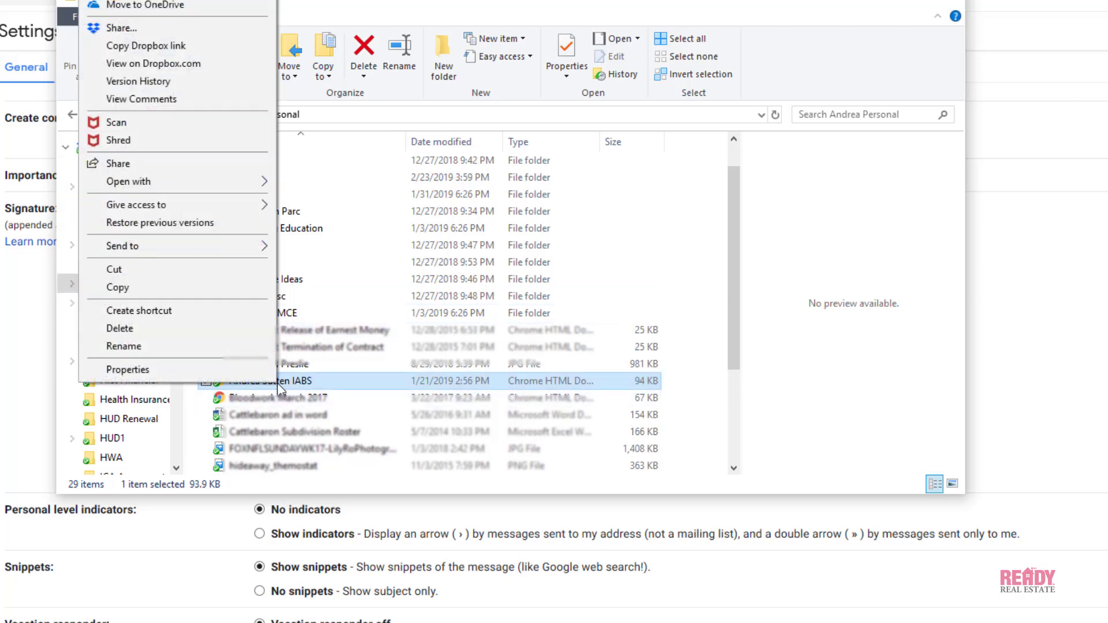
{"action": "left_click", "coordinate": [179, 51]}
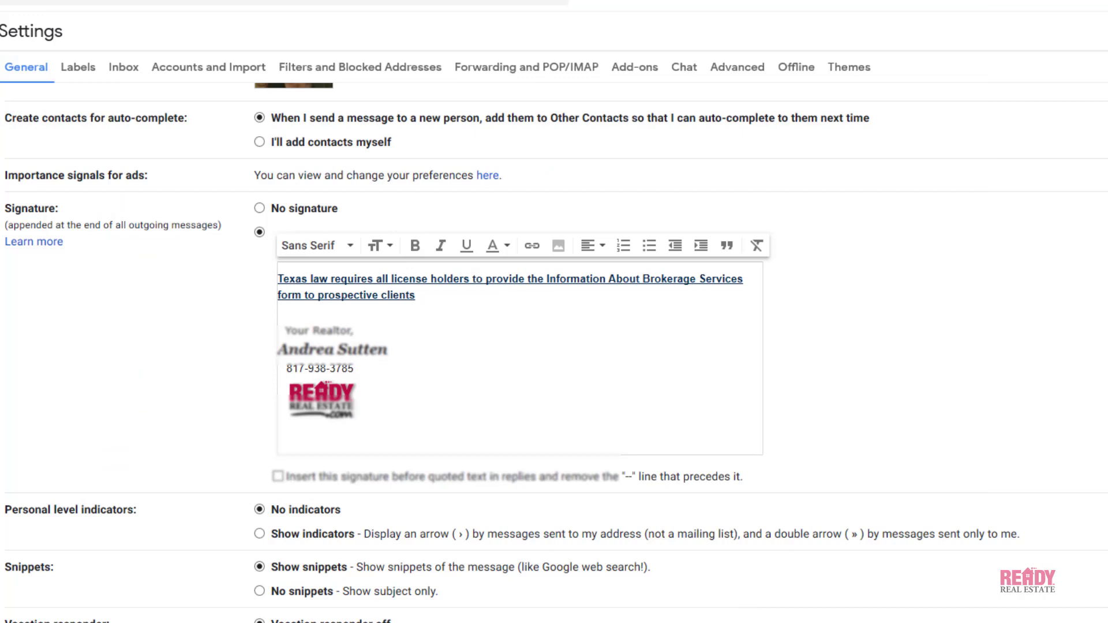
- Link the signature's notice line to the pasted Dropbox IABS URL and test that it opens the PDF
{"action": "left_click_drag", "start_coordinate": [417, 295], "coordinate": [276, 283]}
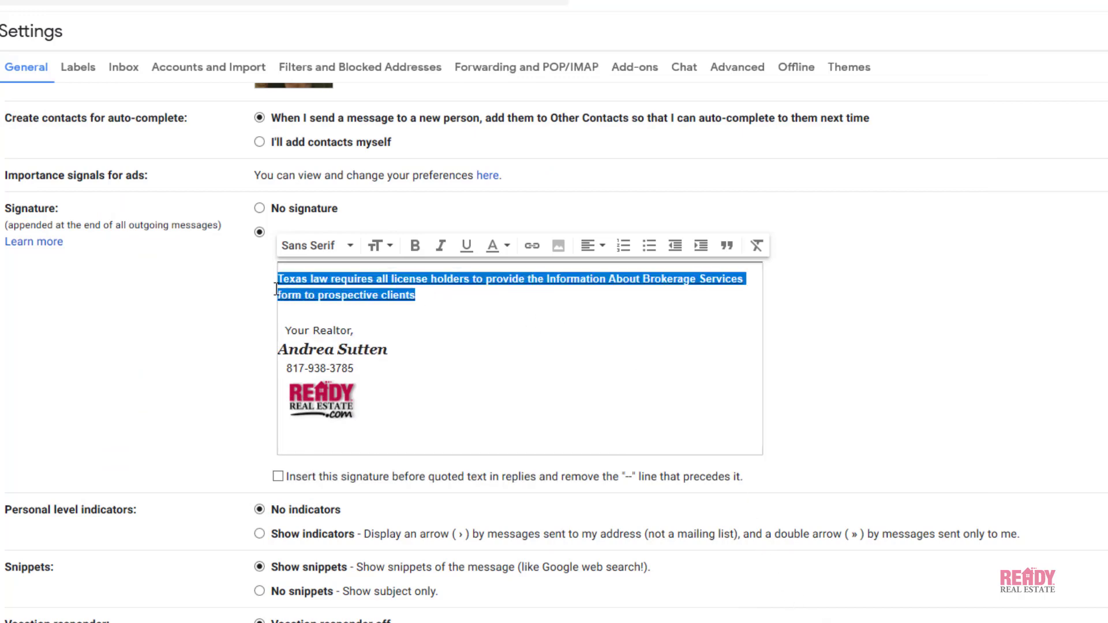
{"action": "left_click", "coordinate": [531, 247]}
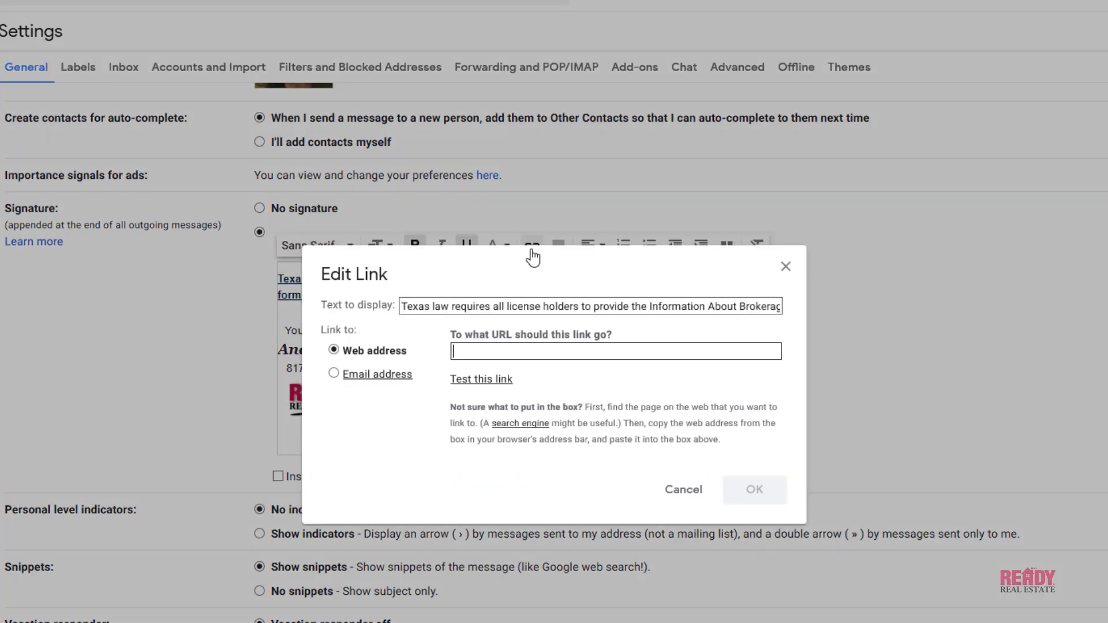
{"action": "right_click", "coordinate": [472, 346]}
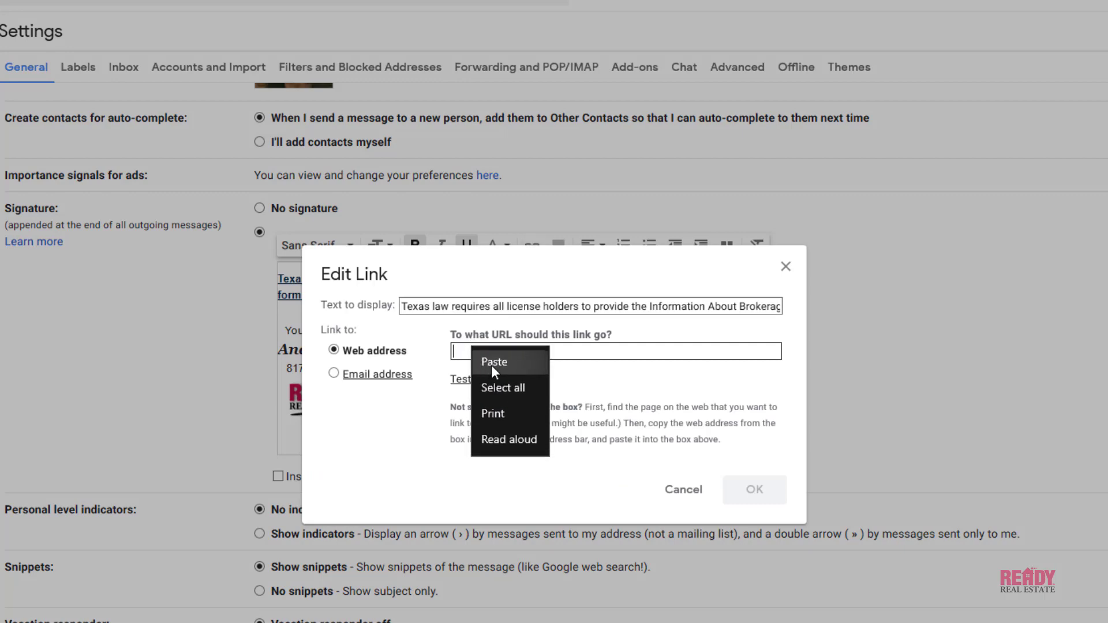
{"action": "left_click", "coordinate": [492, 362]}
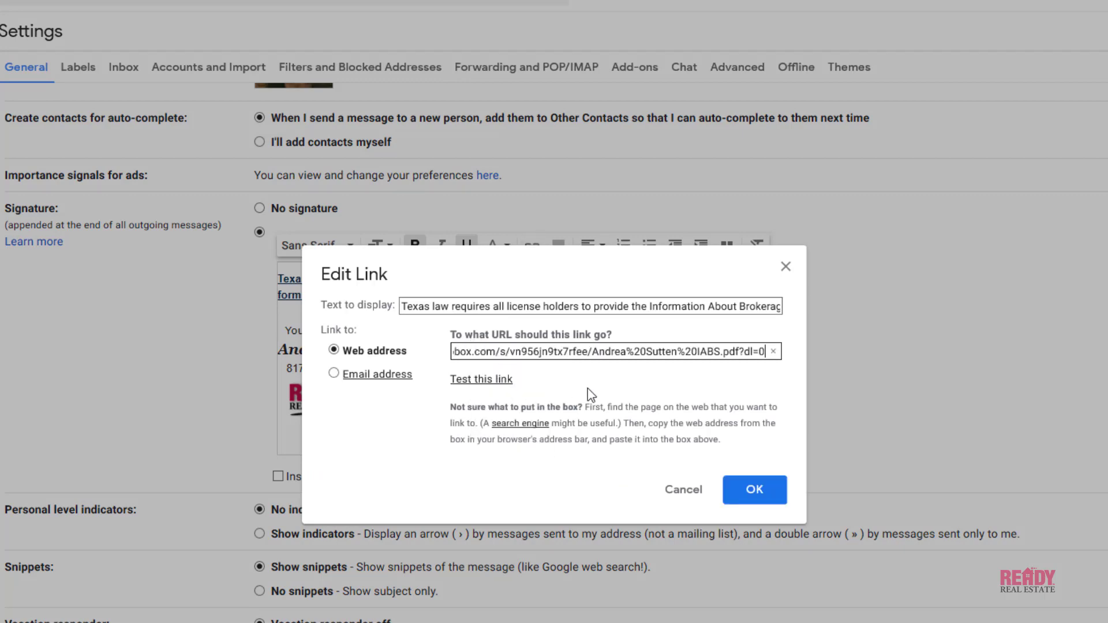
{"action": "left_click", "coordinate": [482, 380]}
{"action": "scroll", "coordinate": [501, 358], "scroll_direction": "down", "scroll_amount": 2}
{"action": "scroll", "coordinate": [501, 359], "scroll_direction": "down", "scroll_amount": 15}
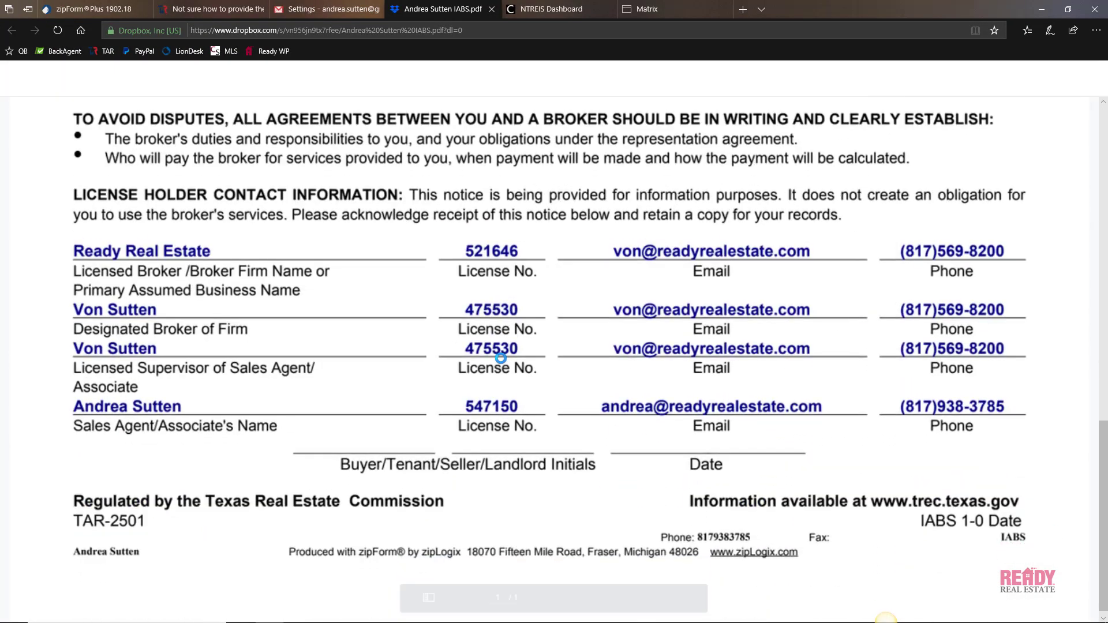
- Confirm the IABS link and save the Gmail signature settings
{"action": "left_click", "coordinate": [325, 13]}
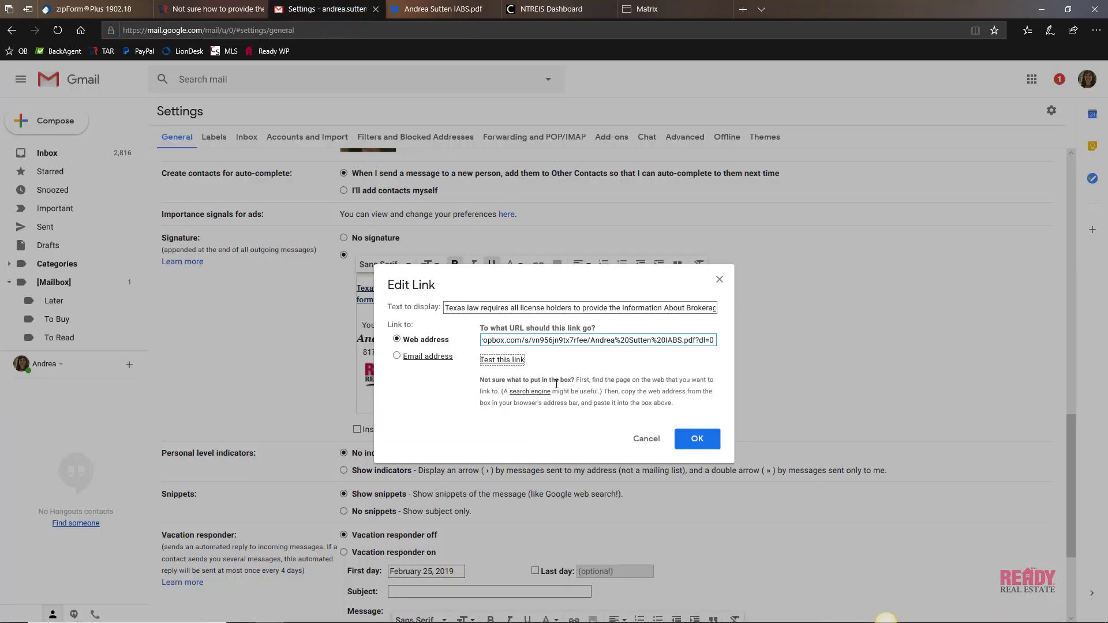
{"action": "left_click", "coordinate": [698, 439]}
{"action": "scroll", "coordinate": [699, 443], "scroll_direction": "down", "scroll_amount": 3}
{"action": "left_click", "coordinate": [586, 562]}
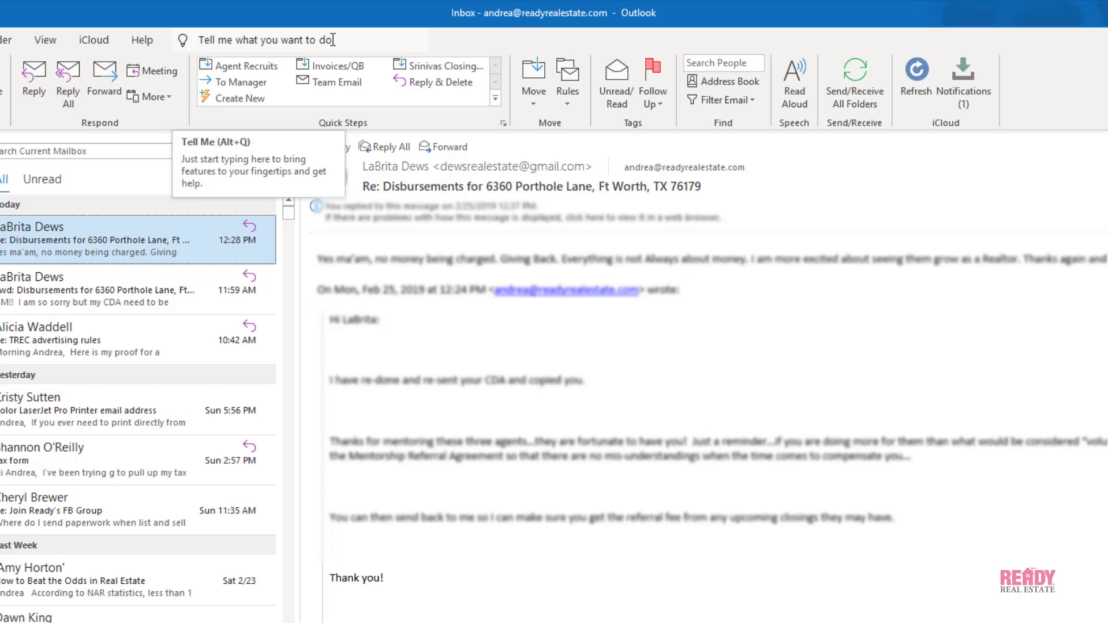
- Open Outlook's Signatures editor via a Tell Me search for 'sign' and add blank lines above the signature
{"action": "left_click", "coordinate": [333, 40]}
{"action": "type", "text": "sign"}
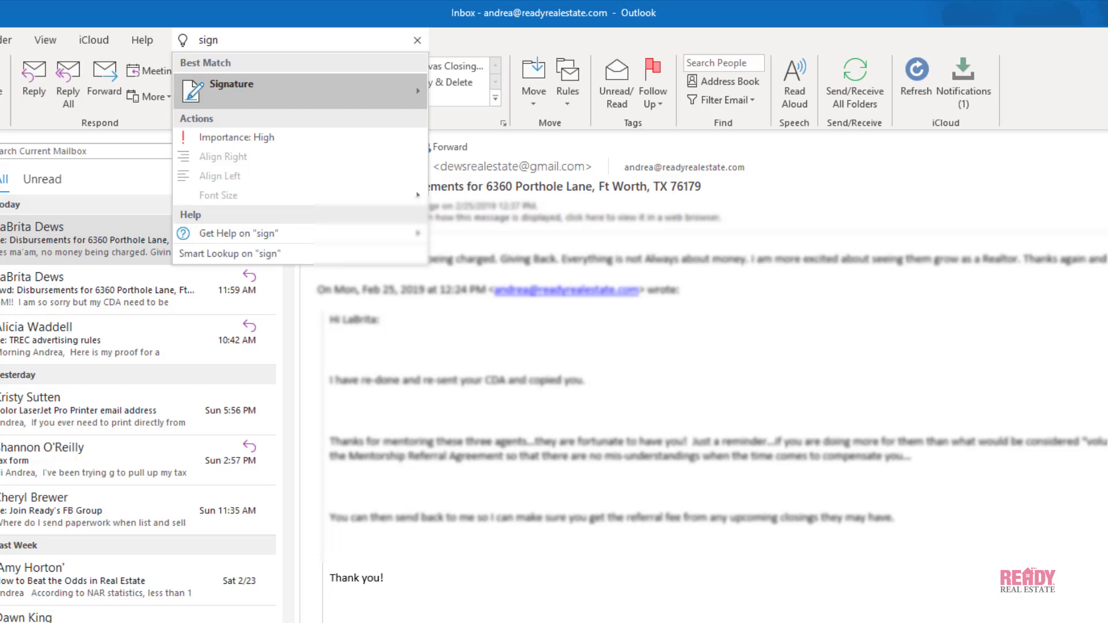
{"action": "mouse_move", "coordinate": [417, 85]}
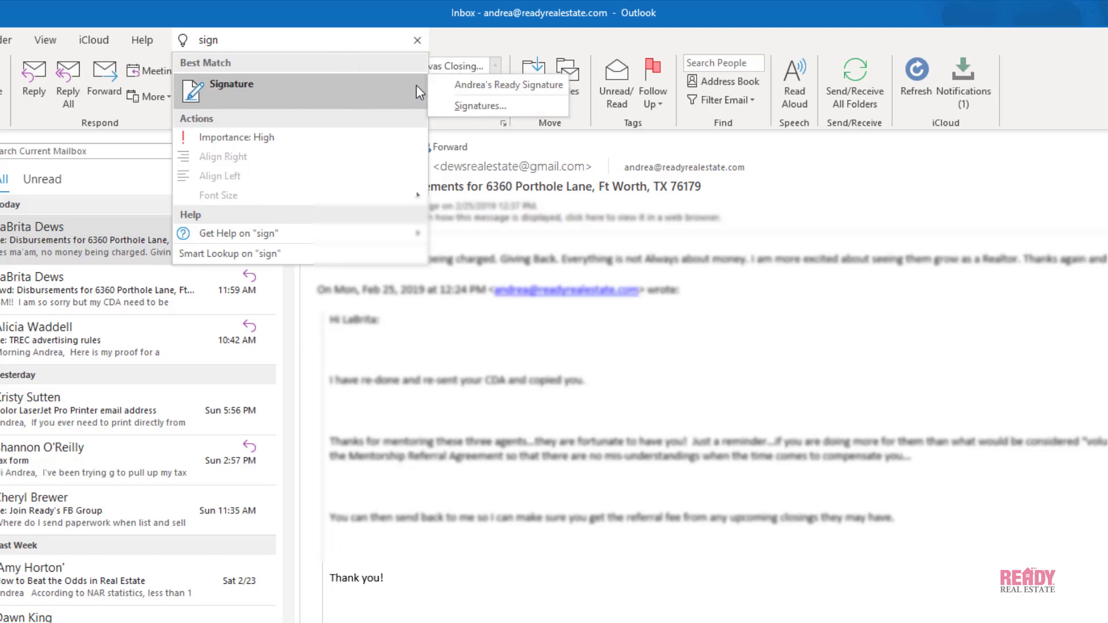
{"action": "left_click", "coordinate": [463, 106]}
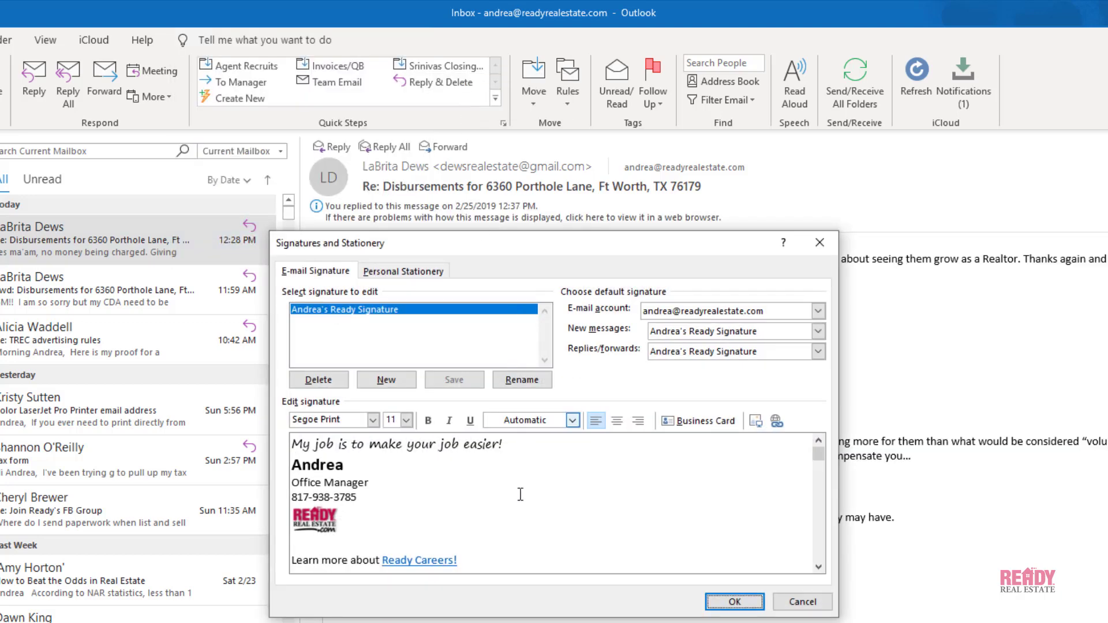
{"action": "left_click", "coordinate": [296, 448]}
{"action": "key", "text": "Return"}
{"action": "key", "text": "Return"}
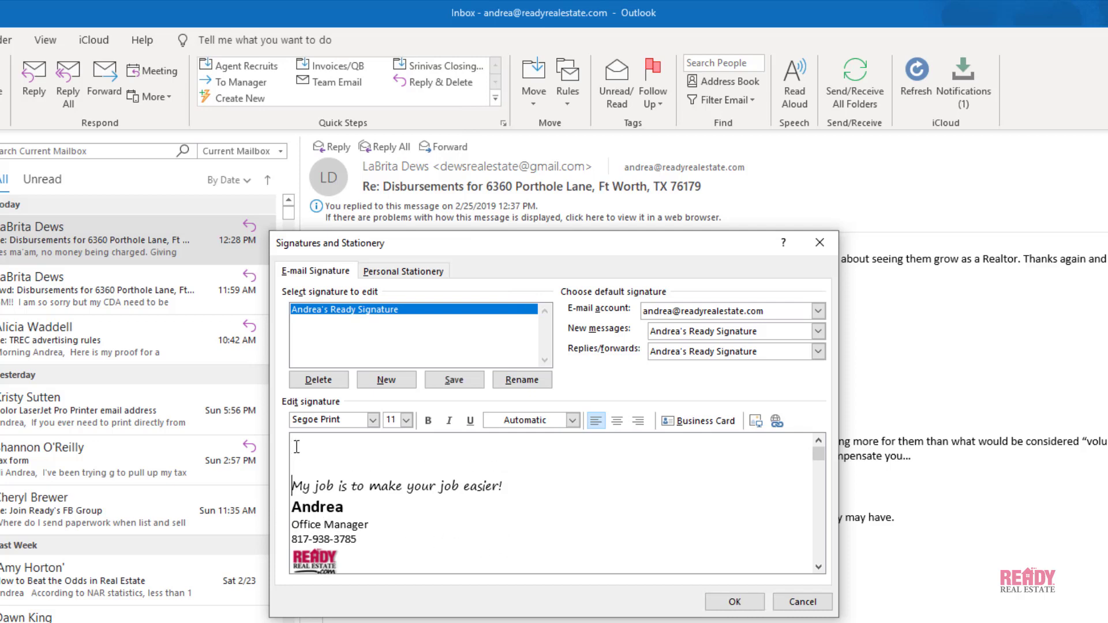
{"action": "key", "text": "Up"}
{"action": "key", "text": "Up"}
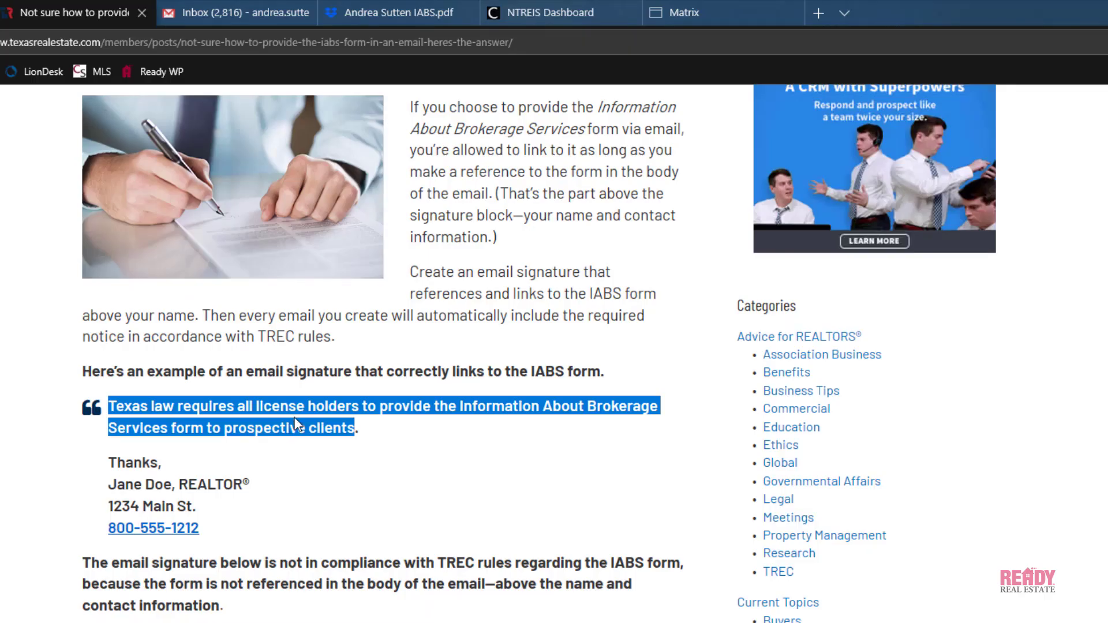
- Copy the Texas law notice, paste it atop the Outlook signature, and set it to size 11
{"action": "right_click", "coordinate": [295, 418]}
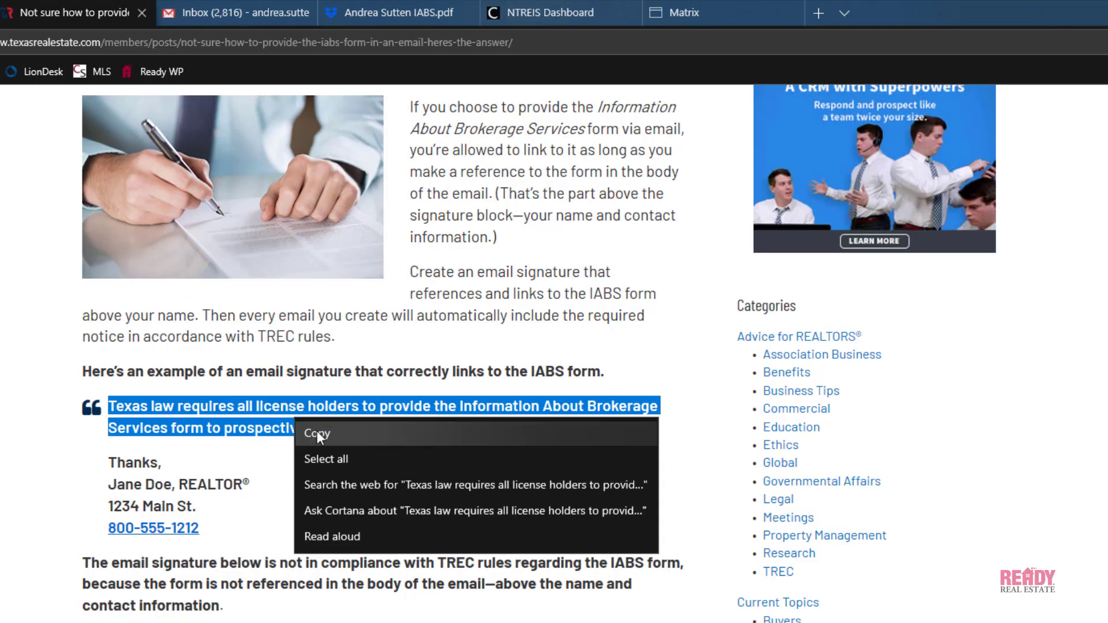
{"action": "left_click", "coordinate": [317, 433]}
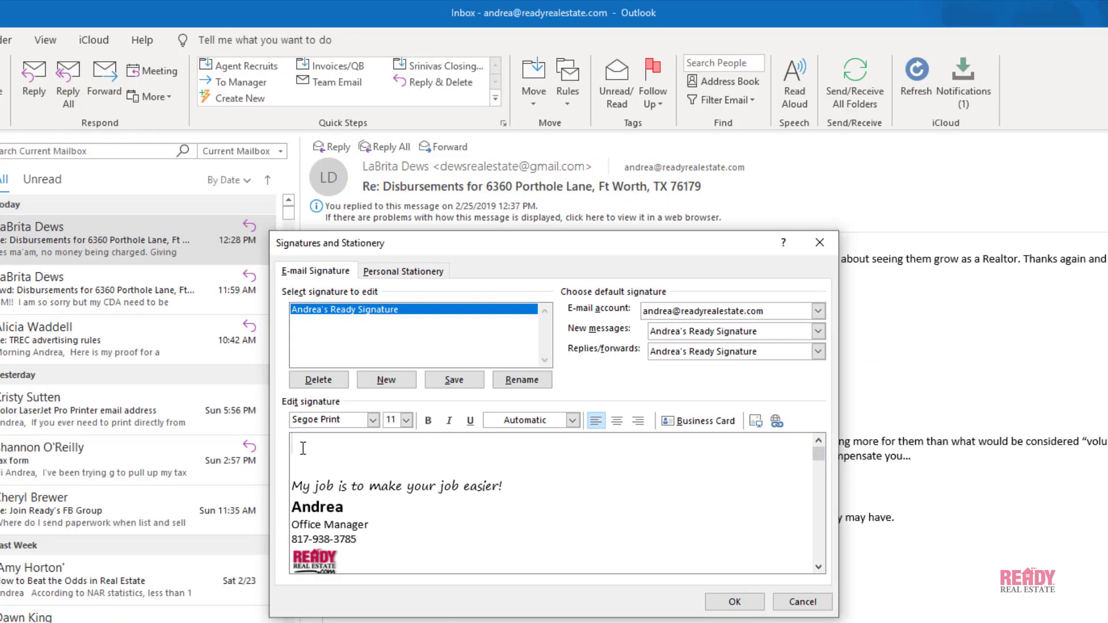
{"action": "right_click", "coordinate": [303, 451]}
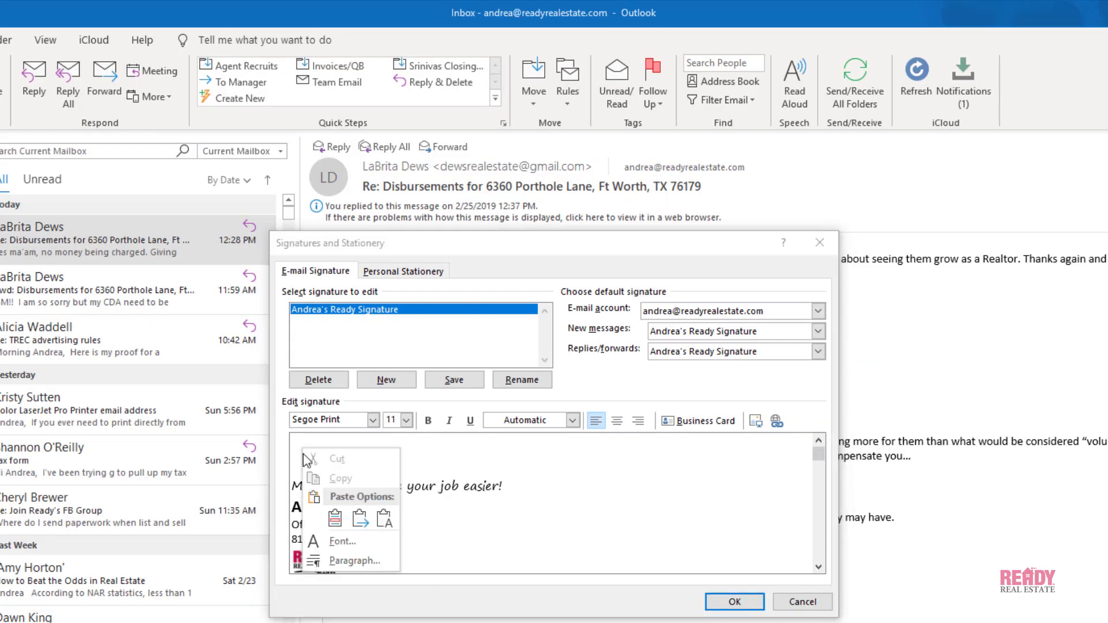
{"action": "left_click", "coordinate": [335, 519]}
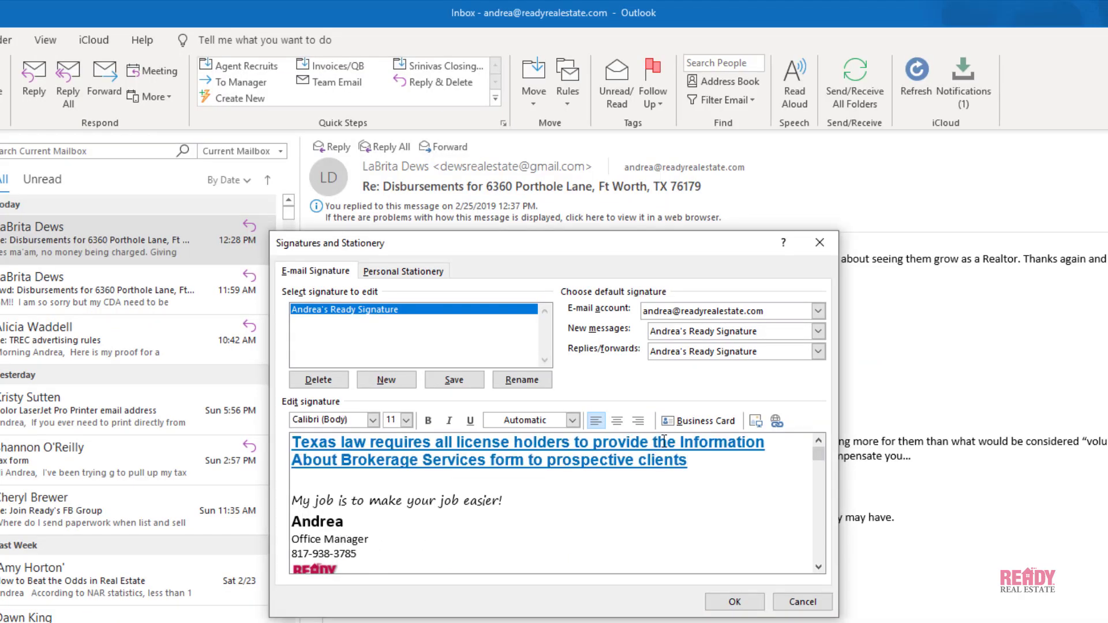
{"action": "mouse_move", "coordinate": [693, 460]}
{"action": "left_mouse_down"}
{"action": "mouse_move", "coordinate": [369, 460]}
{"action": "mouse_move", "coordinate": [288, 443]}
{"action": "left_mouse_up"}
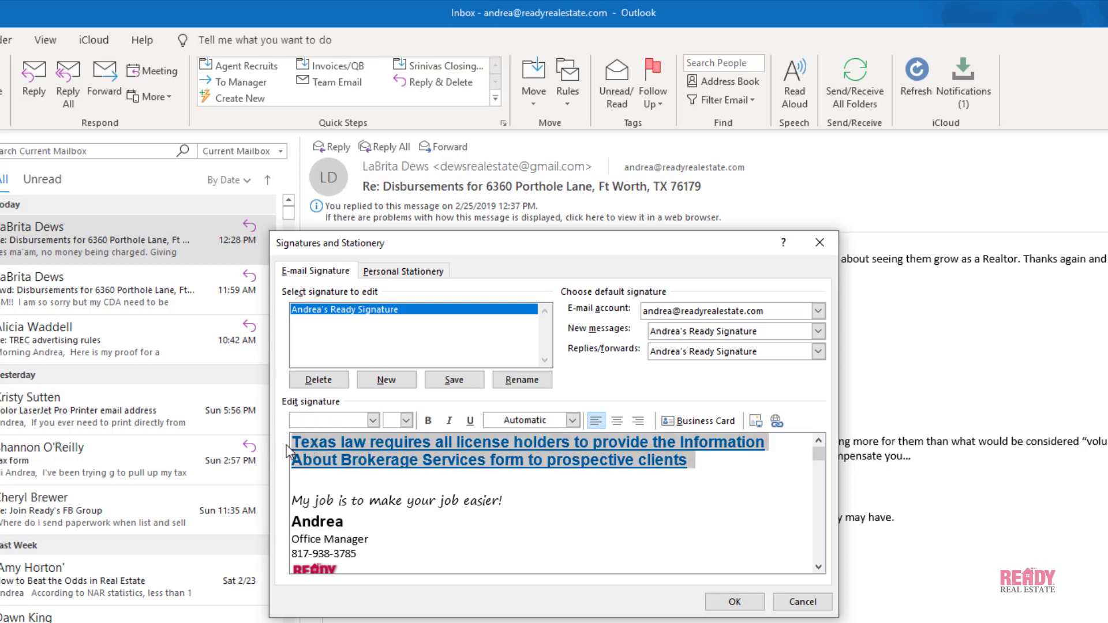
{"action": "left_click", "coordinate": [407, 420]}
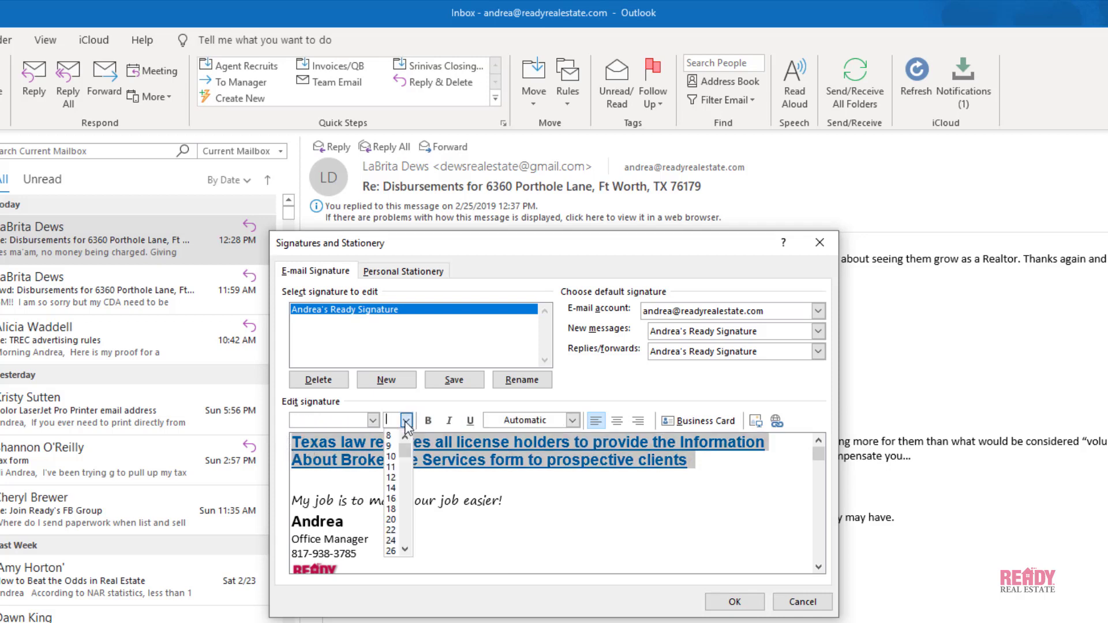
{"action": "left_click", "coordinate": [394, 468]}
{"action": "left_click", "coordinate": [556, 498]}
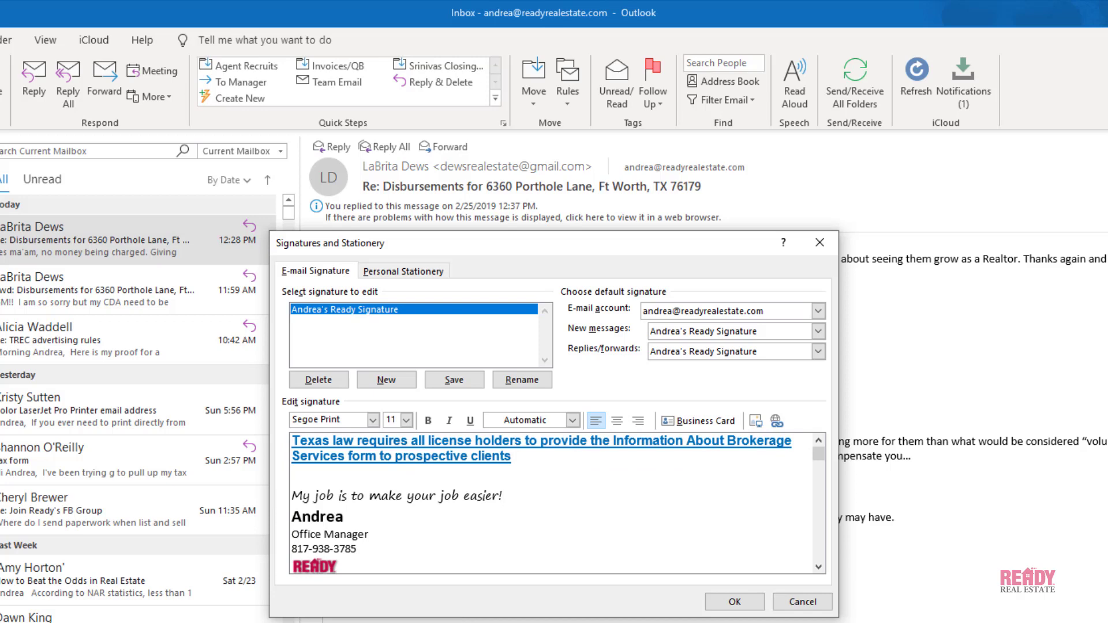
- Copy the IABS file's Dropbox share link from File Explorer
{"action": "key", "text": "alt+Tab"}
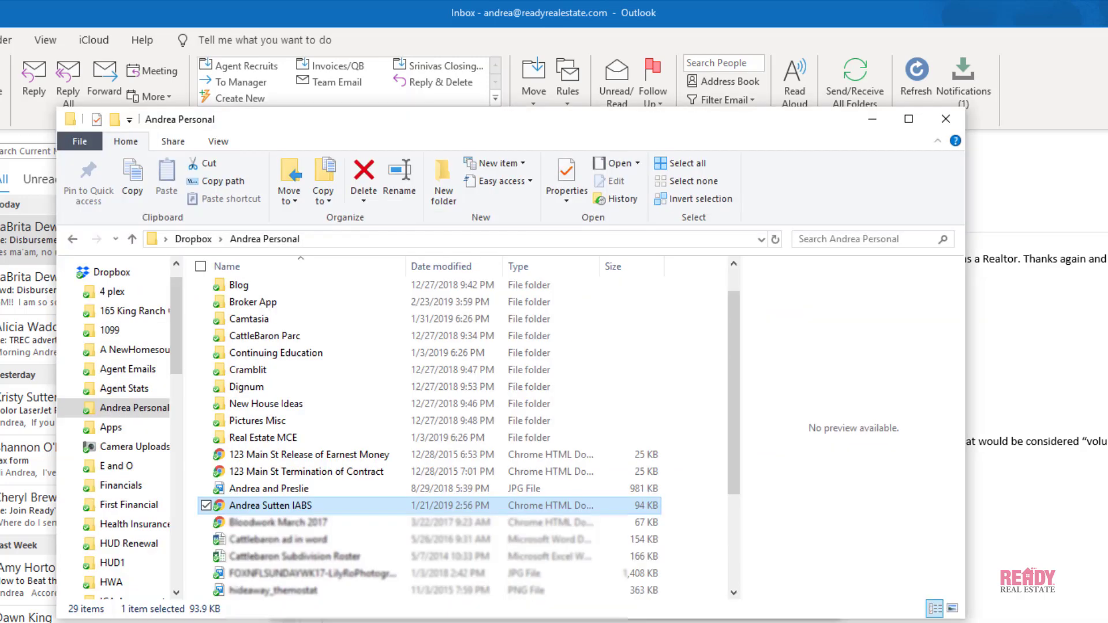
{"action": "right_click", "coordinate": [267, 512]}
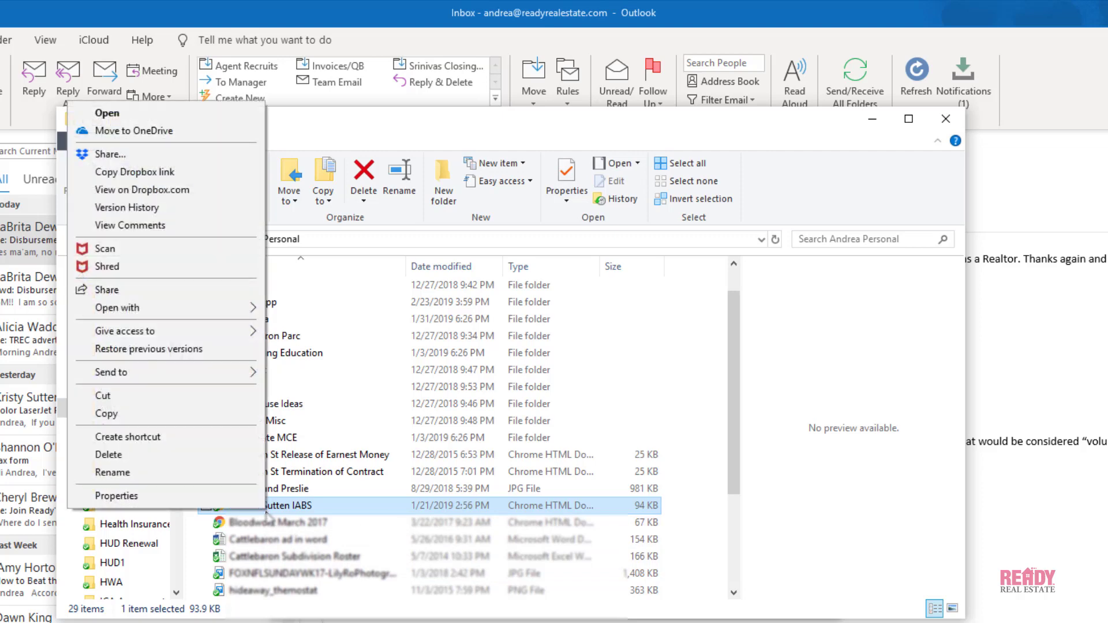
{"action": "left_click", "coordinate": [138, 172]}
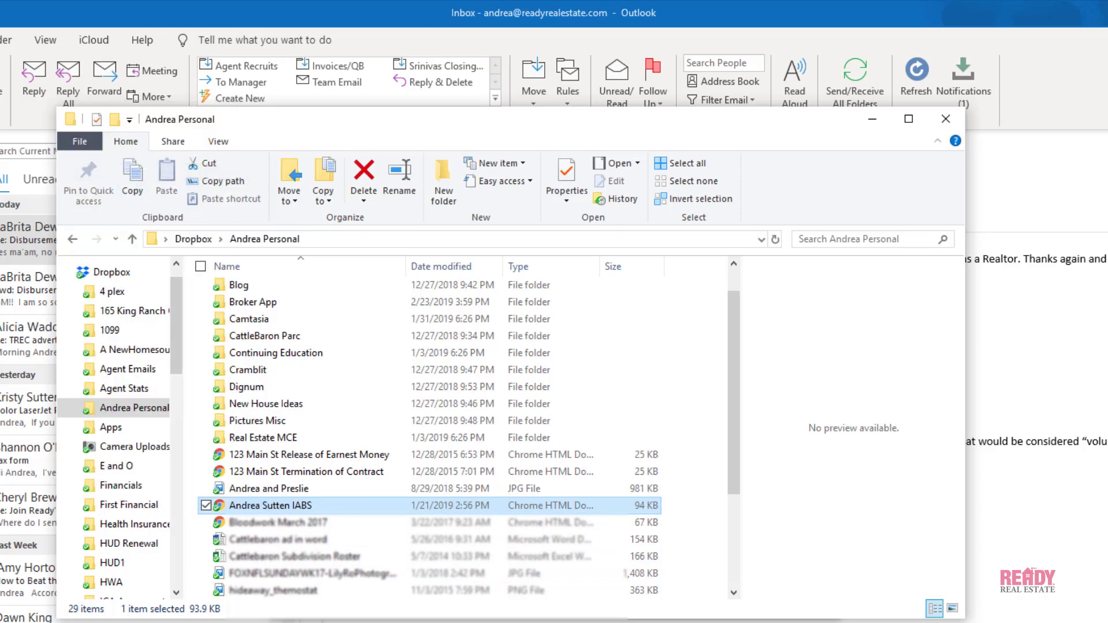
{"action": "key", "text": "alt+Tab"}
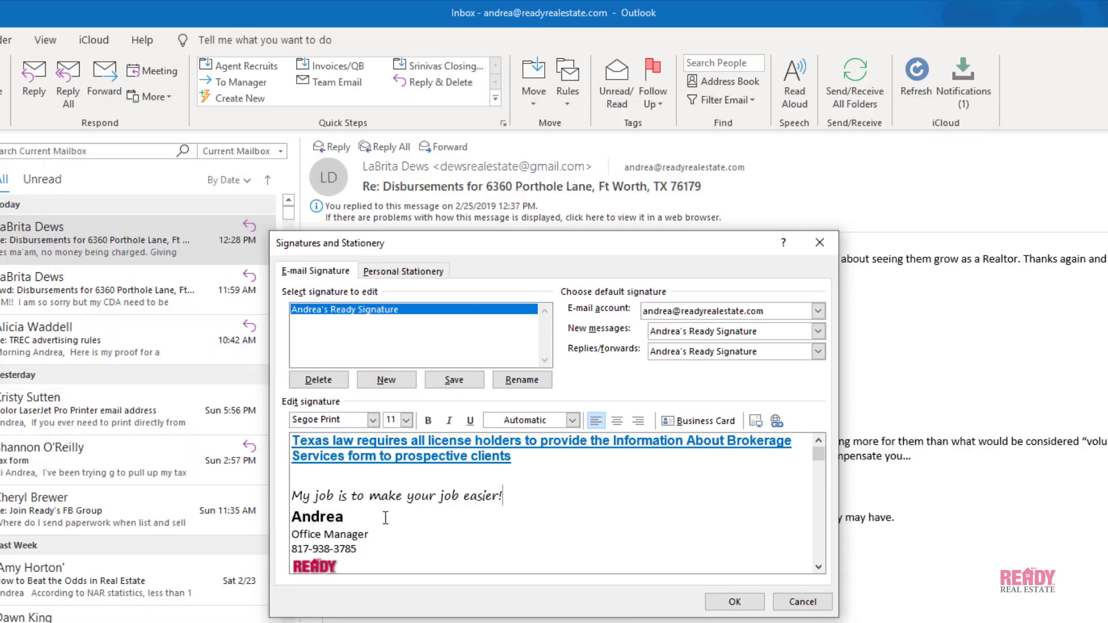
- Hyperlink both notice lines to the Dropbox IABS link and save the Outlook signature
{"action": "double_click", "coordinate": [490, 457]}
{"action": "mouse_move", "coordinate": [437, 457]}
{"action": "left_mouse_down"}
{"action": "mouse_move", "coordinate": [296, 455]}
{"action": "mouse_move", "coordinate": [293, 444]}
{"action": "left_mouse_up"}
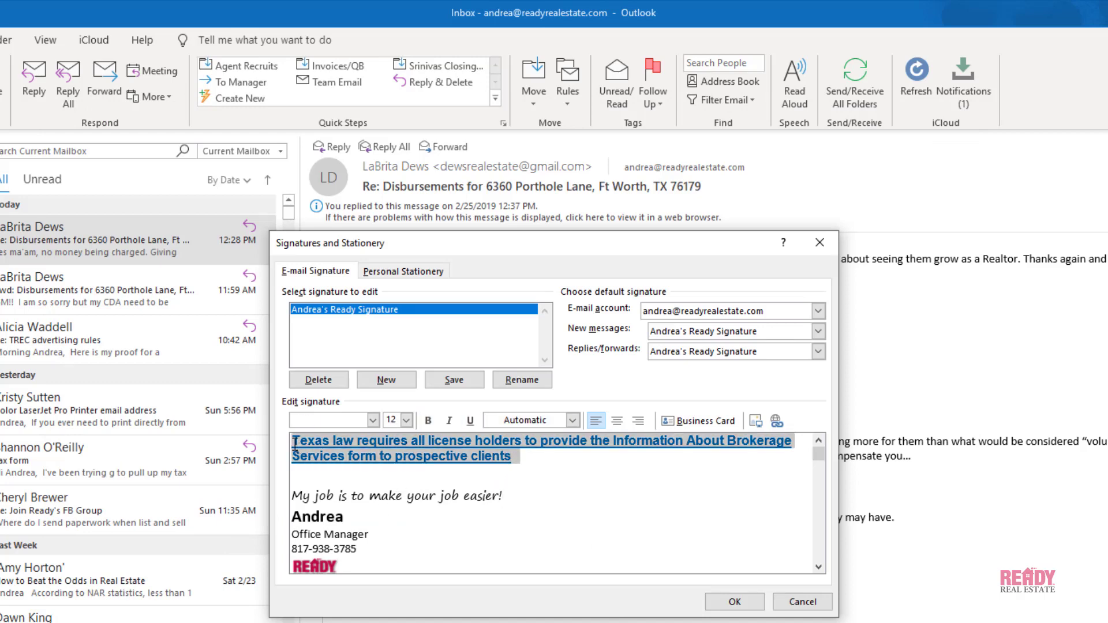
{"action": "left_click", "coordinate": [777, 421]}
{"action": "left_click_drag", "start_coordinate": [545, 513], "coordinate": [416, 510]}
{"action": "key", "text": "ctrl+v"}
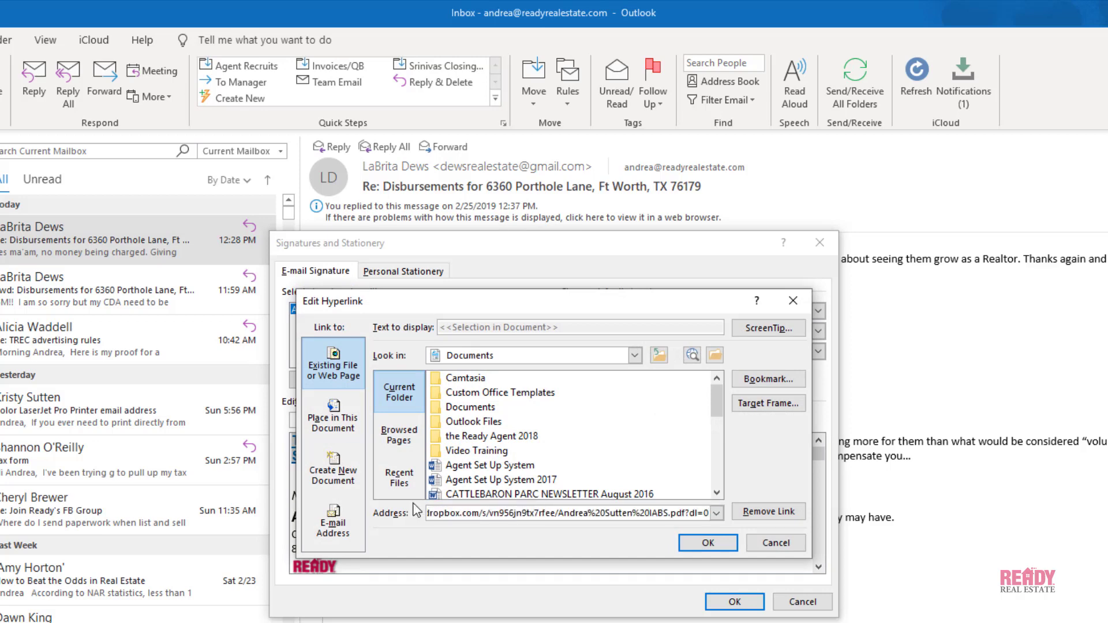
{"action": "left_click", "coordinate": [708, 544]}
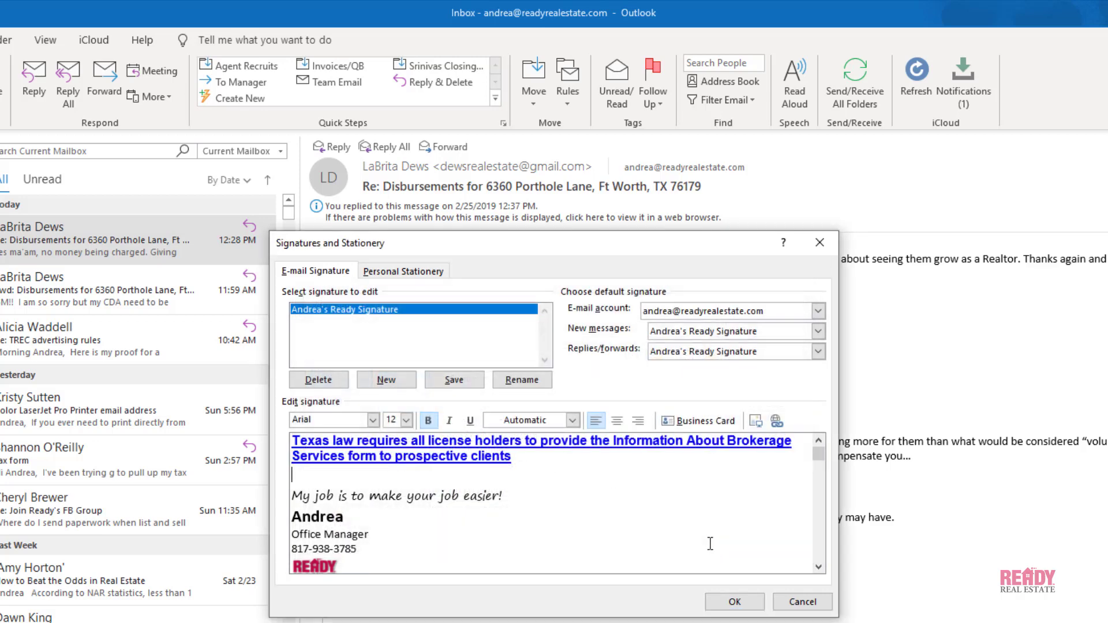
{"action": "left_click", "coordinate": [732, 600]}
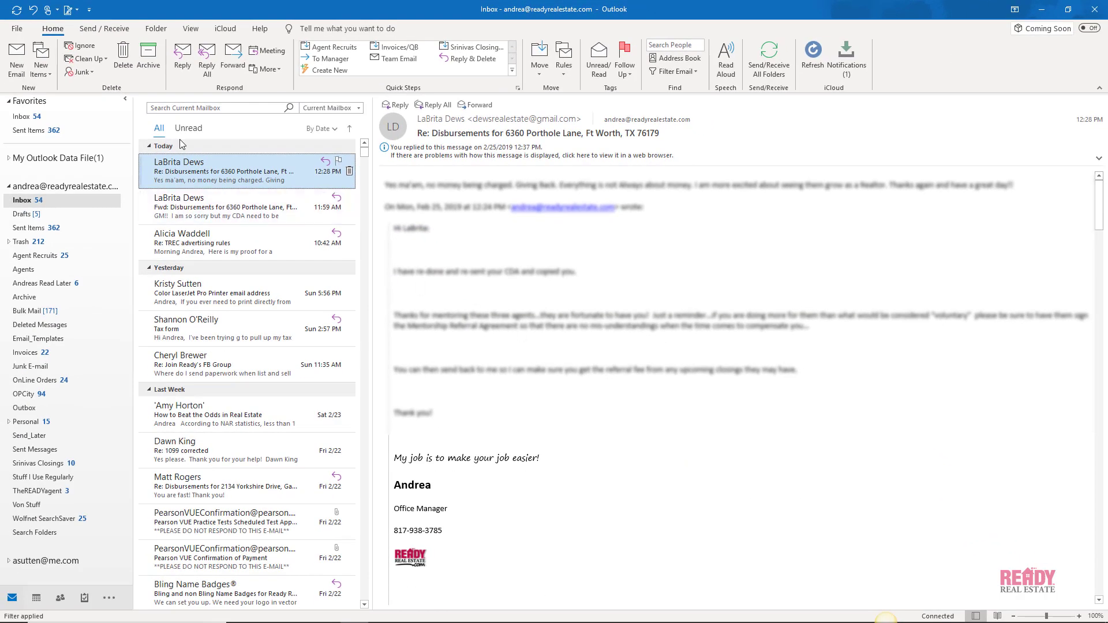
{"action": "left_click", "coordinate": [16, 58]}
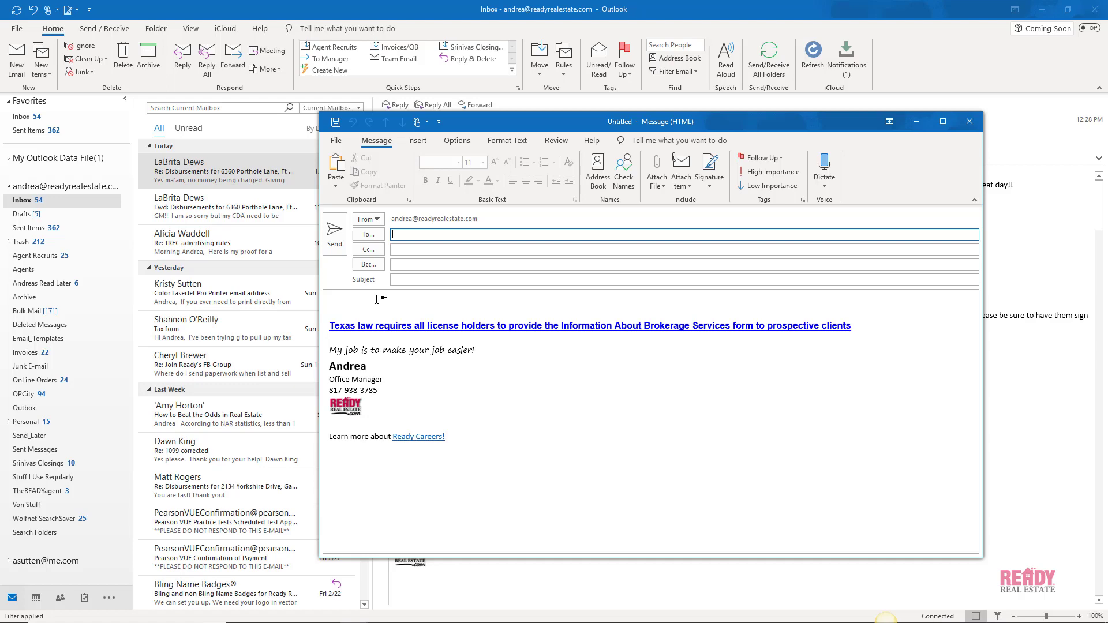
{"action": "left_click", "coordinate": [917, 127]}
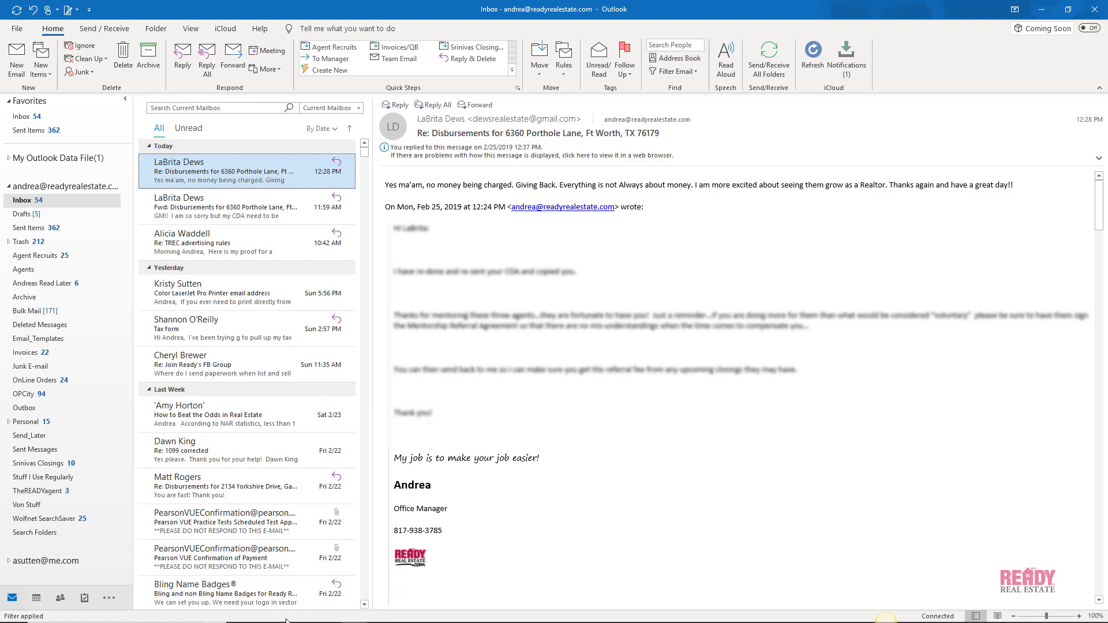
- Open zipForm Plus's Profile & Settings in Edge and expand the Email Signature section
{"action": "mouse_move", "coordinate": [280, 619]}
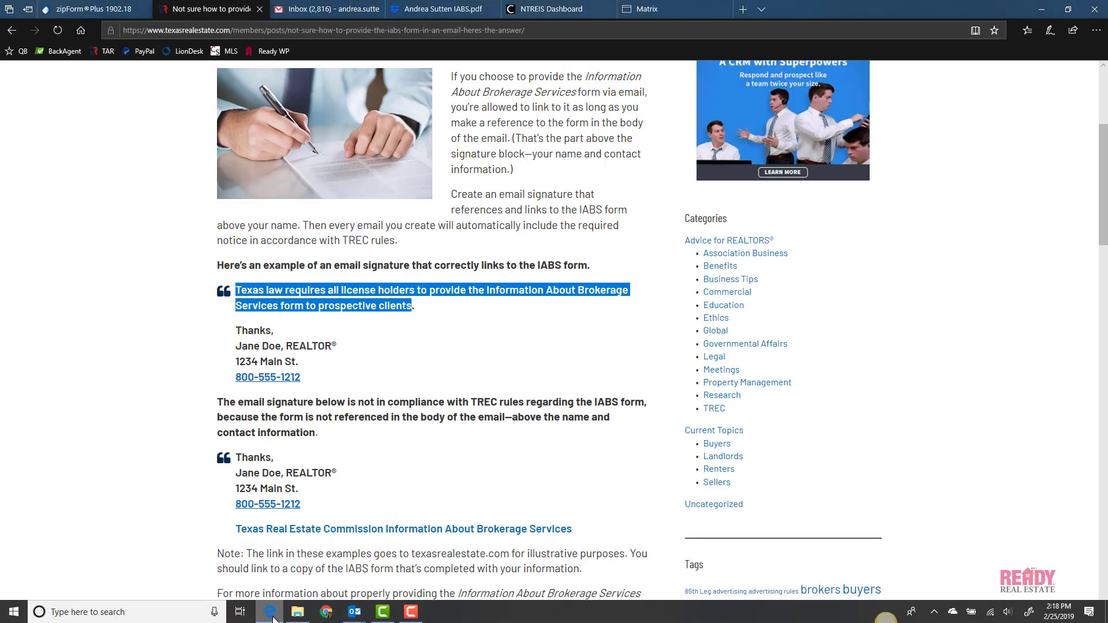
{"action": "left_click", "coordinate": [270, 612]}
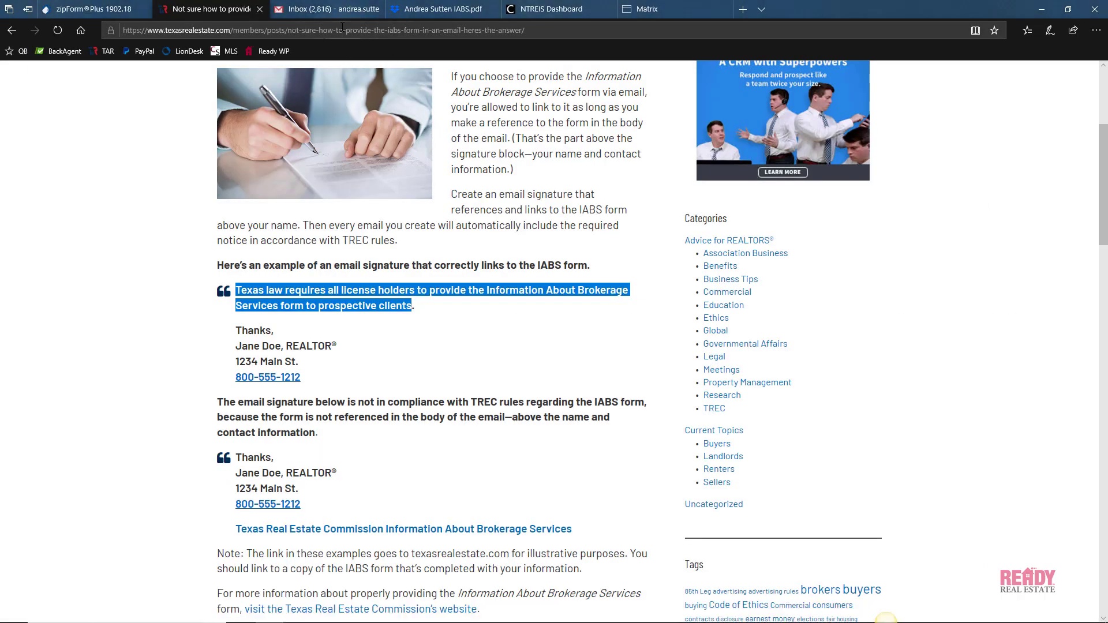
{"action": "left_click", "coordinate": [103, 9]}
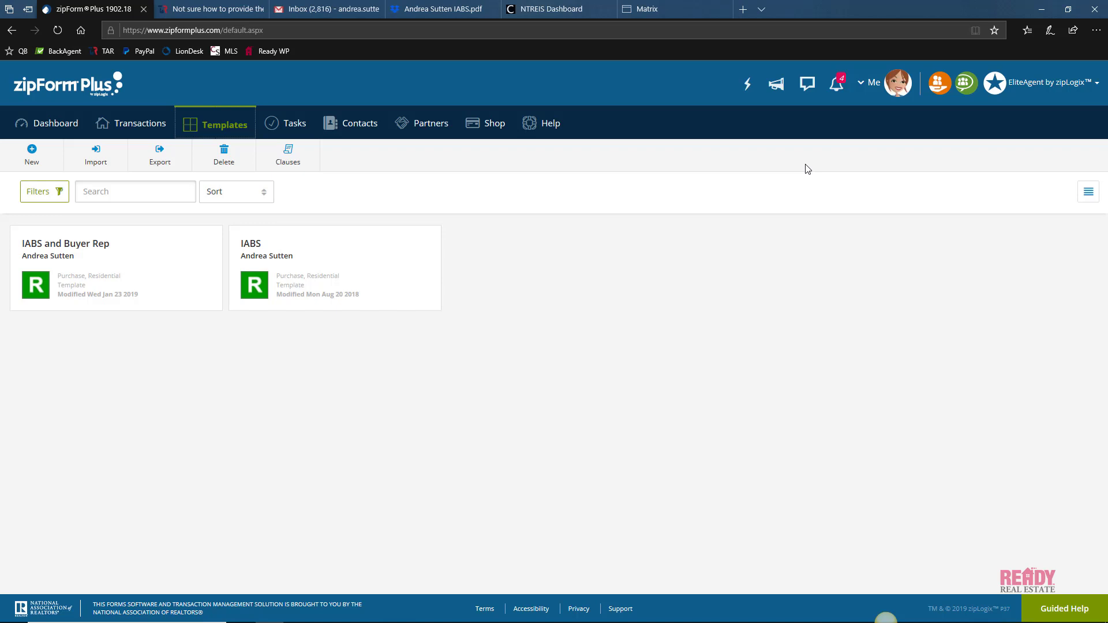
{"action": "left_click", "coordinate": [873, 89]}
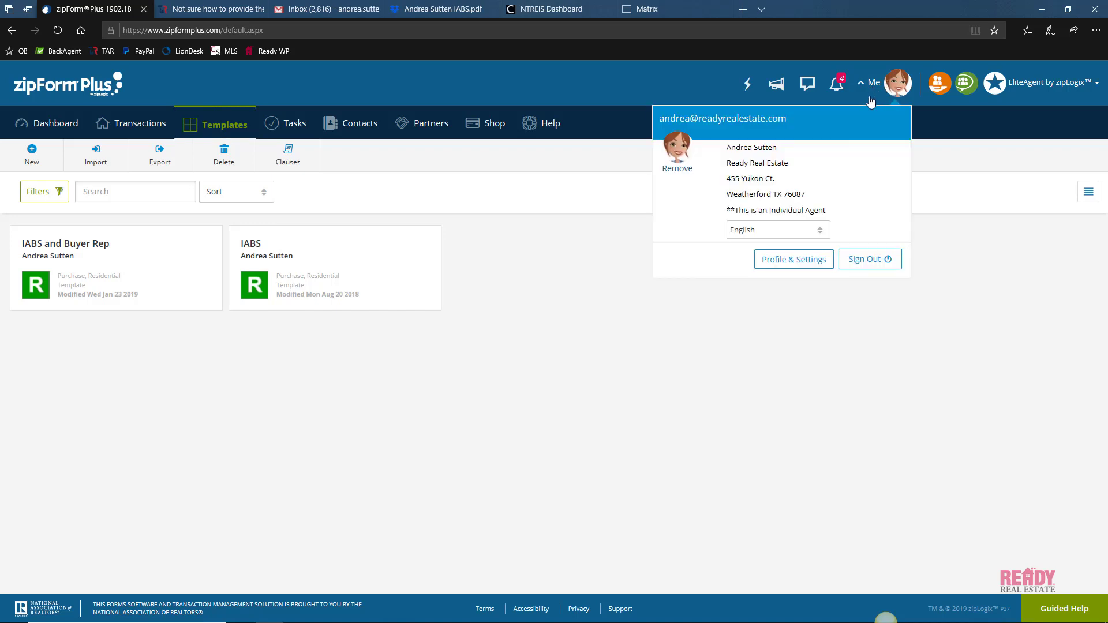
{"action": "left_click", "coordinate": [802, 272]}
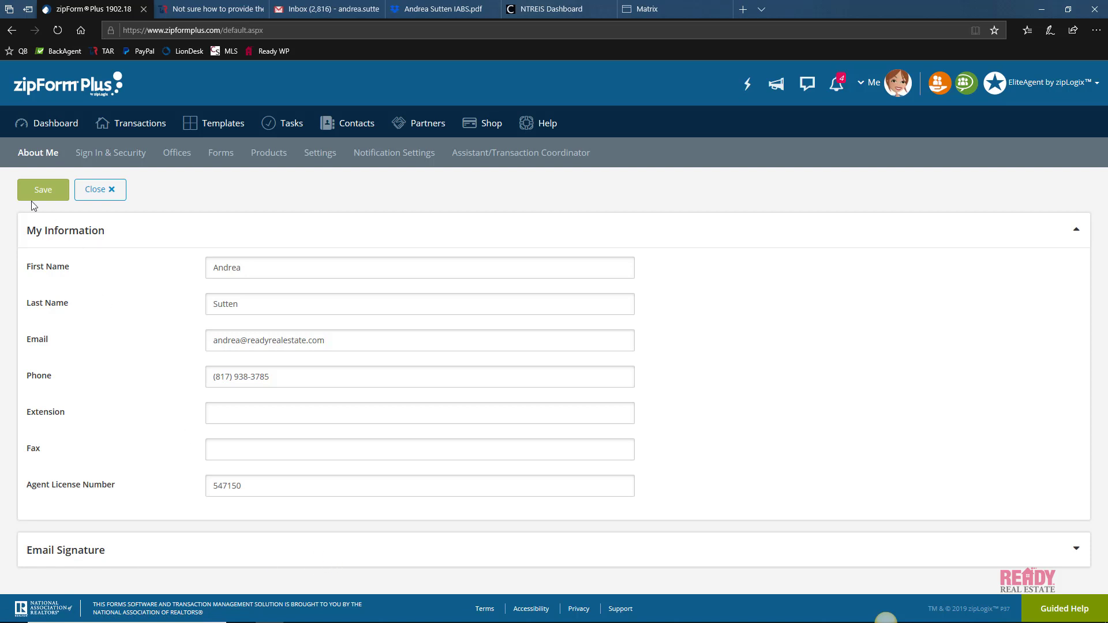
{"action": "left_click", "coordinate": [436, 559]}
{"action": "scroll", "coordinate": [439, 549], "scroll_direction": "down", "scroll_amount": 5}
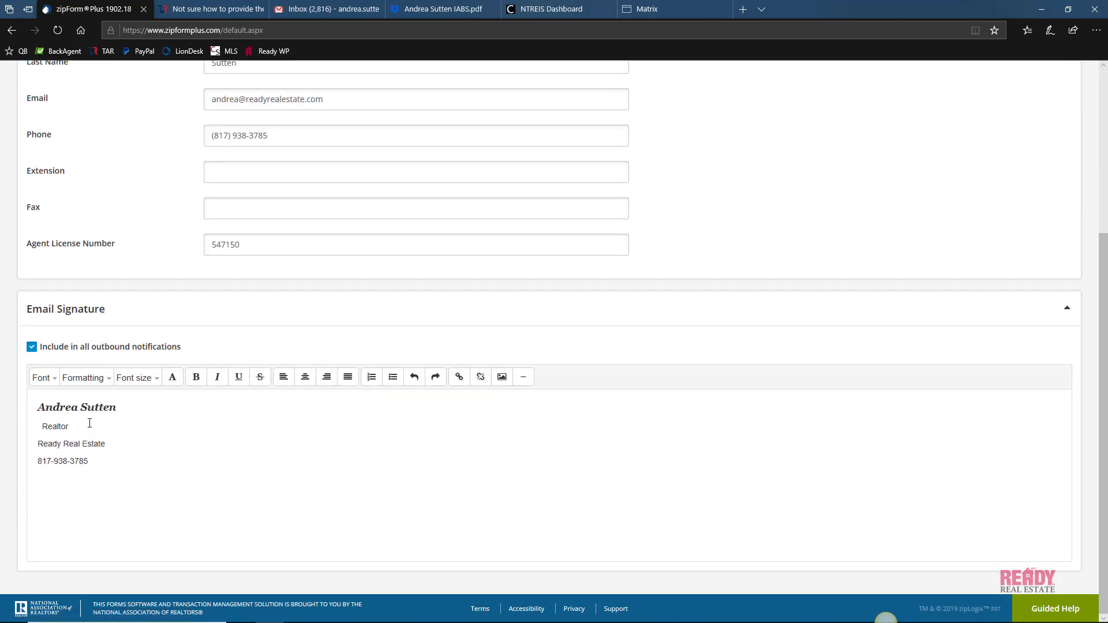
- Copy the Texas law notice from the article and paste it above the agent's name in zipForm
{"action": "left_click", "coordinate": [36, 409]}
{"action": "key", "text": "Return"}
{"action": "key", "text": "Return"}
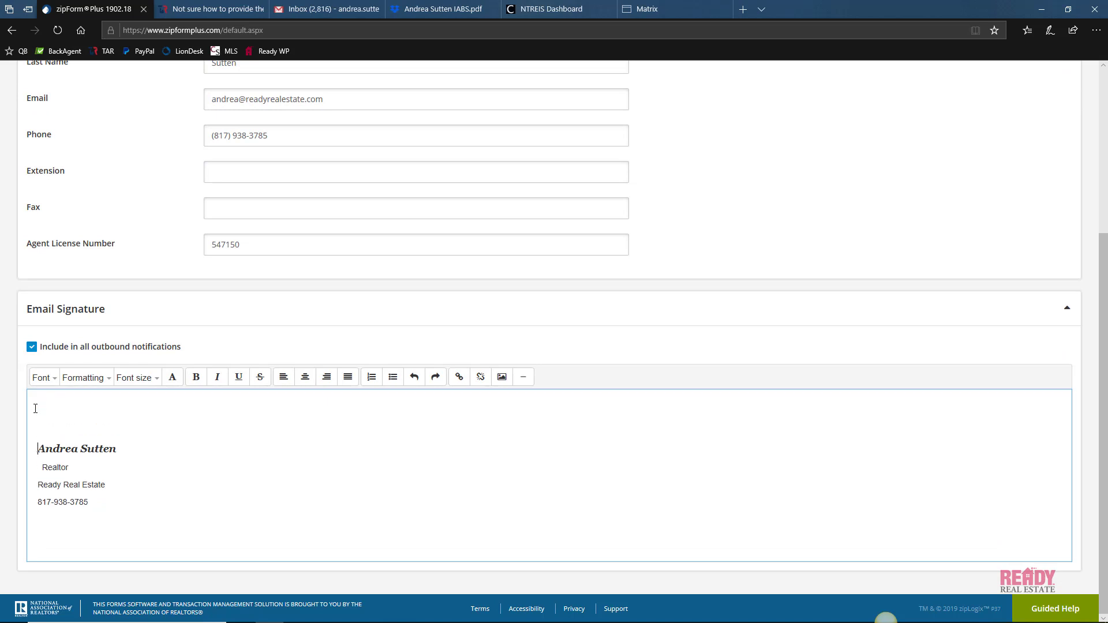
{"action": "mouse_move", "coordinate": [271, 614]}
{"action": "left_click", "coordinate": [219, 12]}
{"action": "right_click", "coordinate": [316, 301]}
{"action": "left_click", "coordinate": [345, 408]}
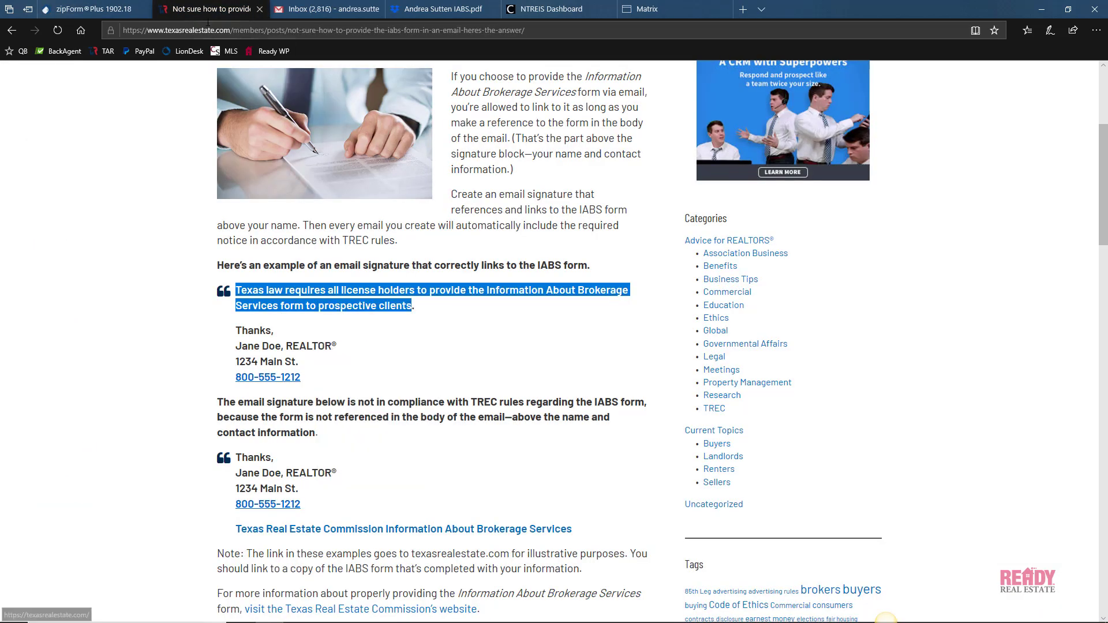
{"action": "left_click", "coordinate": [51, 9]}
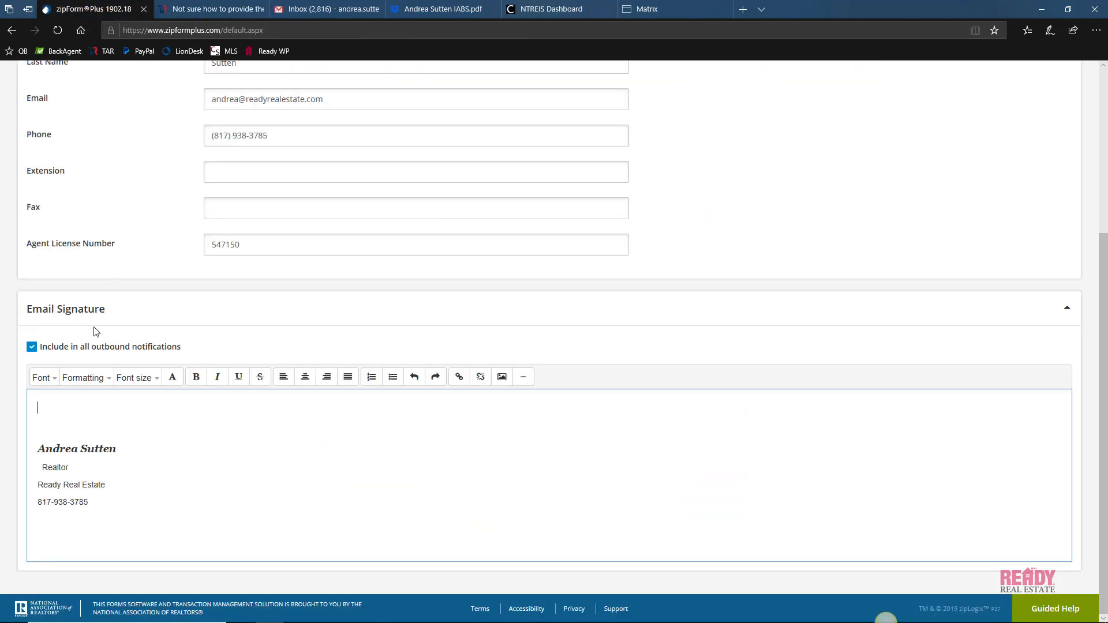
{"action": "right_click", "coordinate": [49, 408]}
{"action": "left_click", "coordinate": [60, 422]}
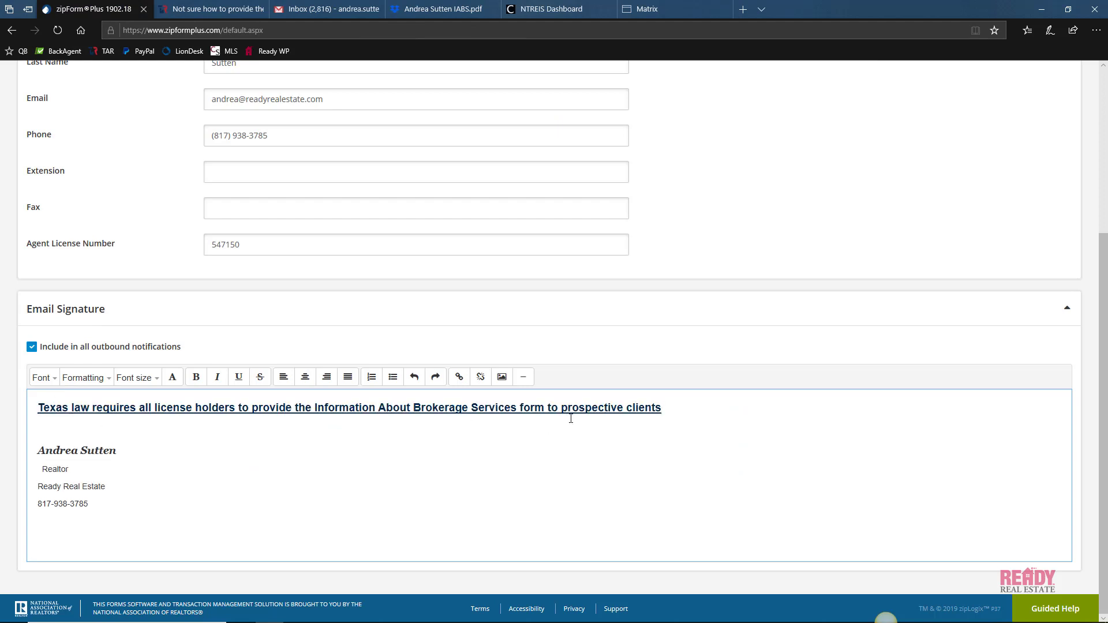
{"action": "left_click_drag", "start_coordinate": [662, 408], "coordinate": [35, 404]}
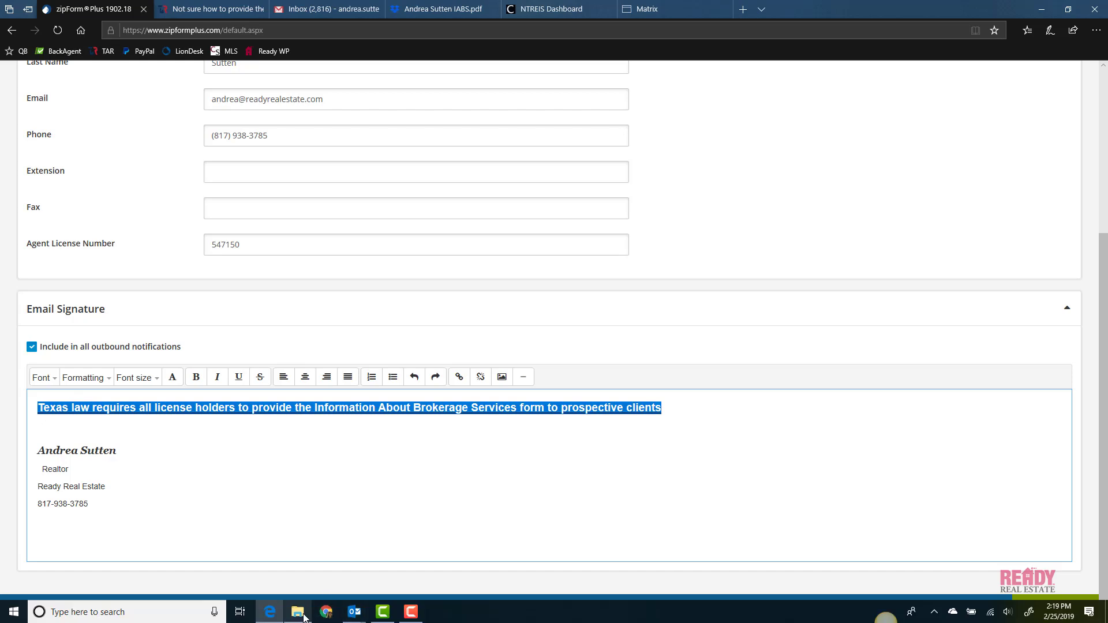
- Copy the Dropbox share link for the agent's IABS file in File Explorer
{"action": "left_click", "coordinate": [300, 618]}
{"action": "left_click", "coordinate": [380, 364]}
{"action": "right_click", "coordinate": [381, 364]}
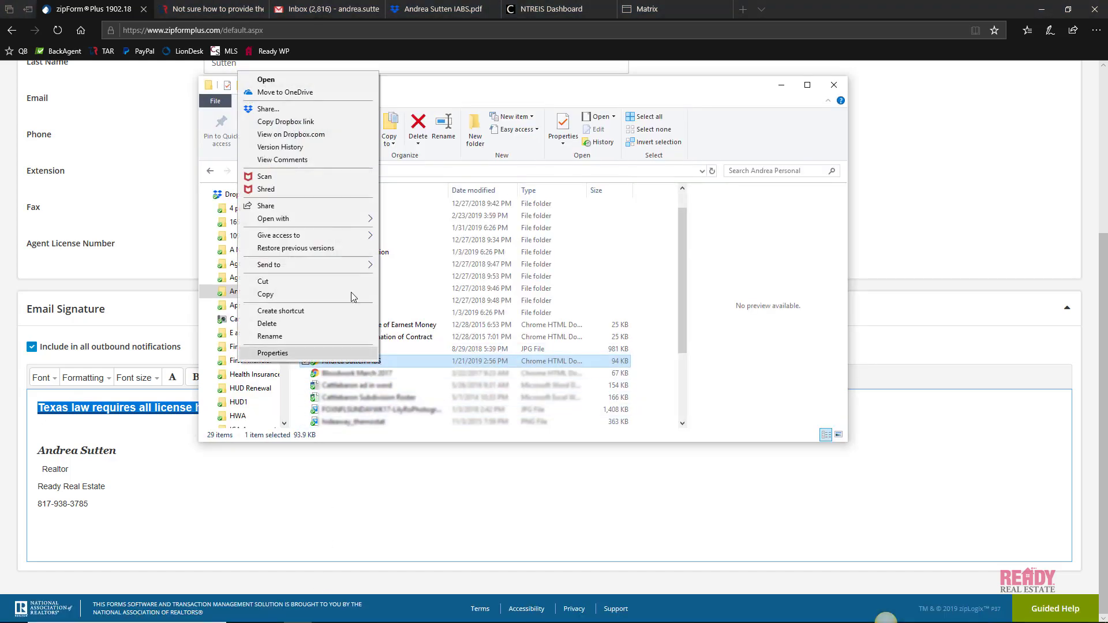
{"action": "left_click", "coordinate": [265, 122]}
- Hyperlink the zipForm notice line to the pasted Dropbox IABS link
{"action": "left_click", "coordinate": [272, 507]}
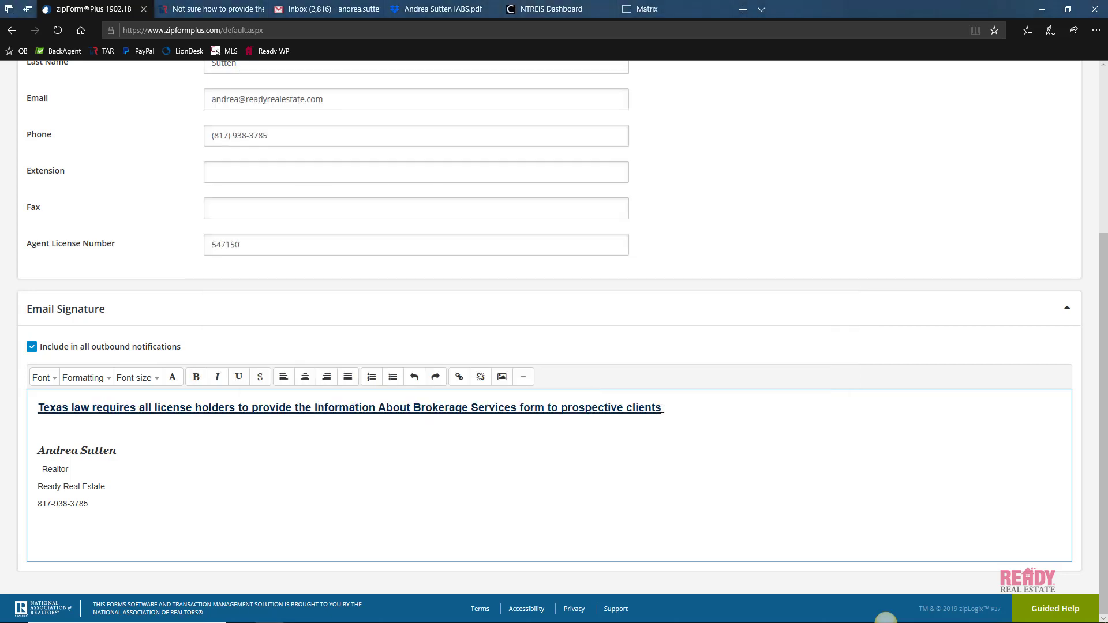
{"action": "left_click_drag", "start_coordinate": [664, 408], "coordinate": [37, 408]}
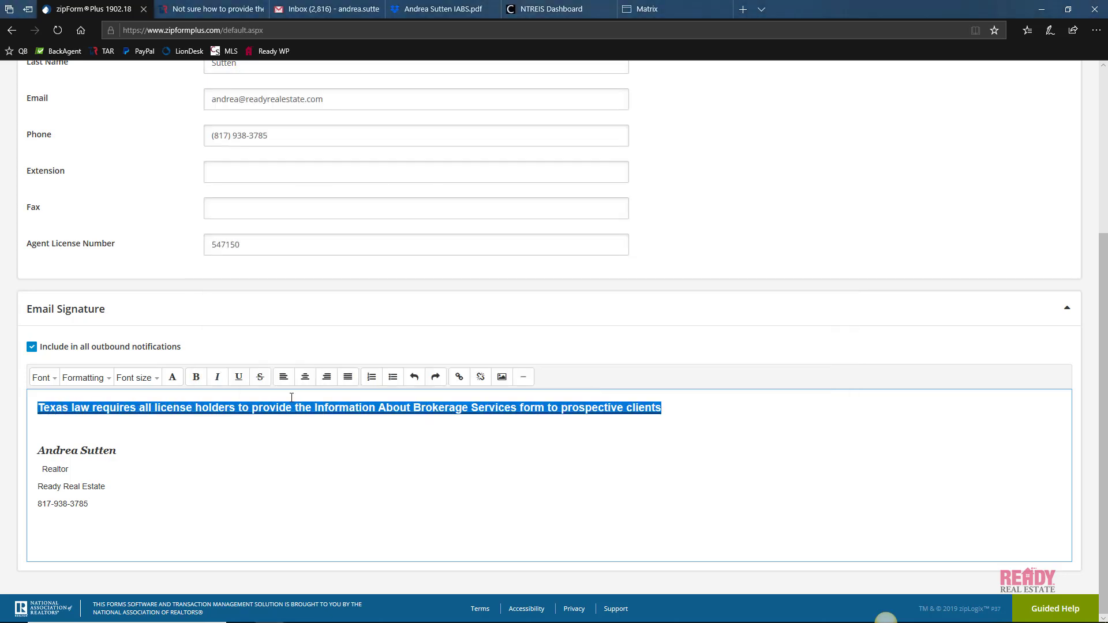
{"action": "left_click", "coordinate": [460, 376]}
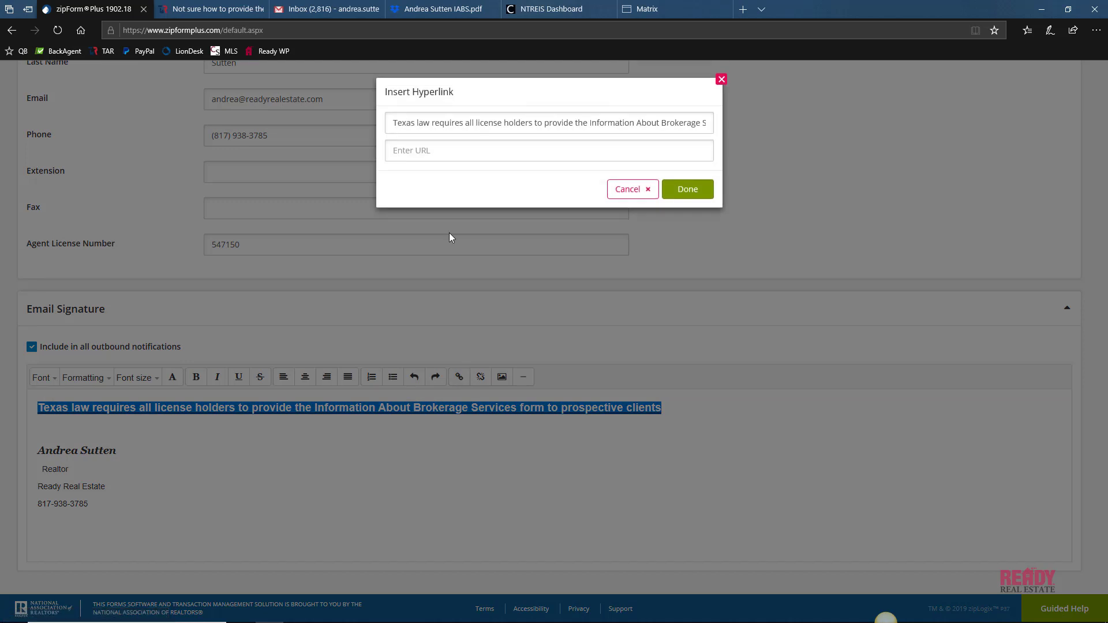
{"action": "right_click", "coordinate": [421, 153]}
{"action": "left_click", "coordinate": [442, 170]}
{"action": "left_click", "coordinate": [687, 189]}
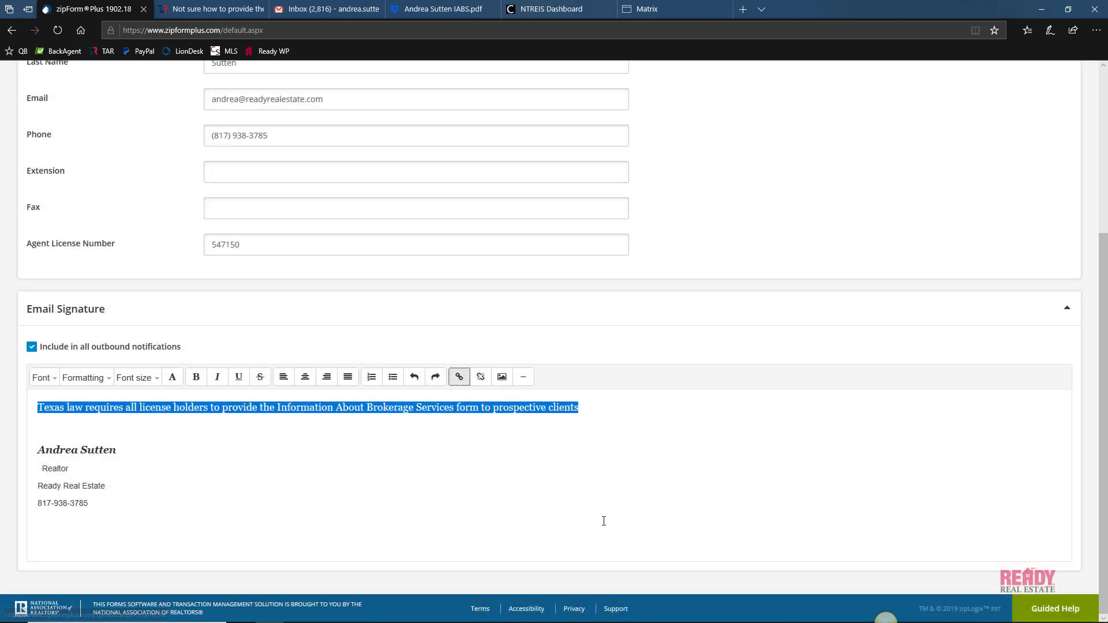
{"action": "left_click", "coordinate": [607, 514]}
{"action": "scroll", "coordinate": [624, 566], "scroll_direction": "up", "scroll_amount": 4}
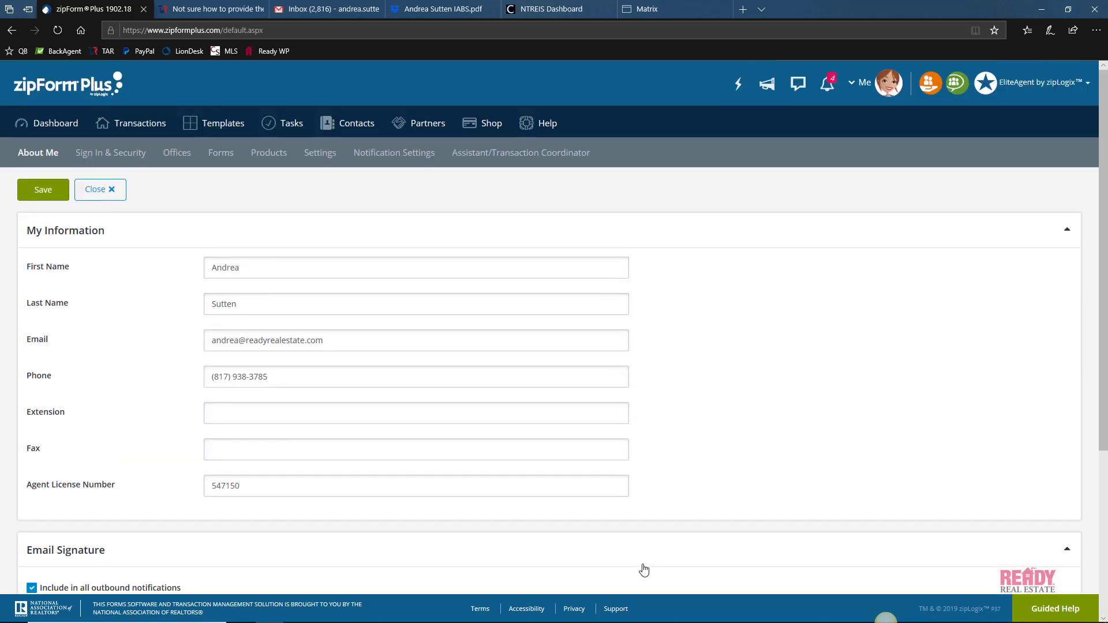
- Save the zipForm signature, then open Matrix's My Matrix Settings and its Email Signature page
{"action": "left_click", "coordinate": [45, 195]}
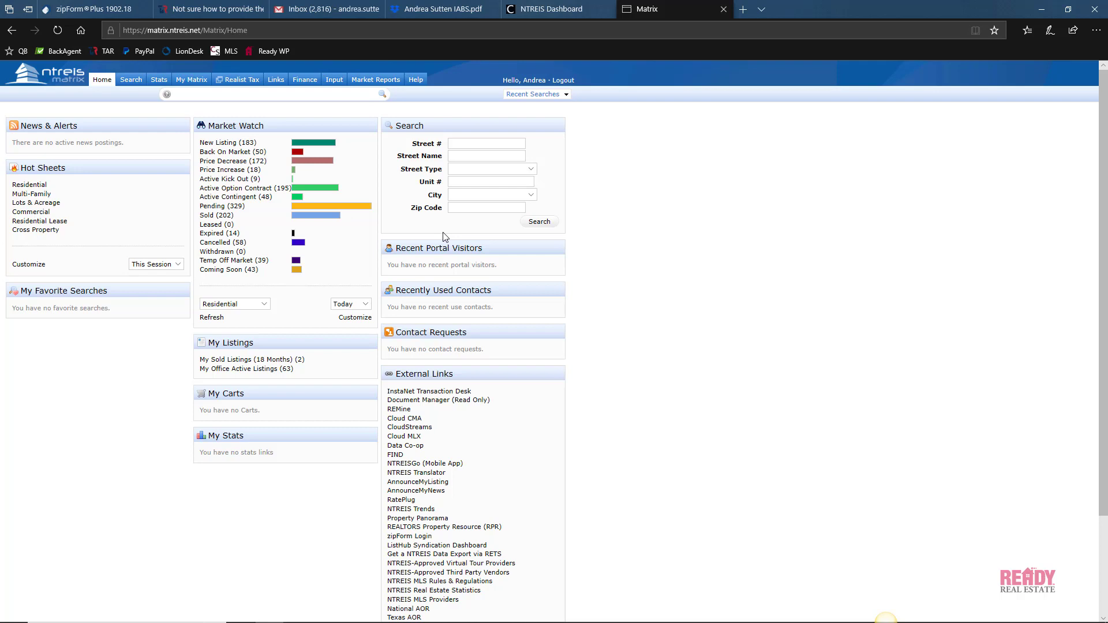
{"action": "mouse_move", "coordinate": [187, 85]}
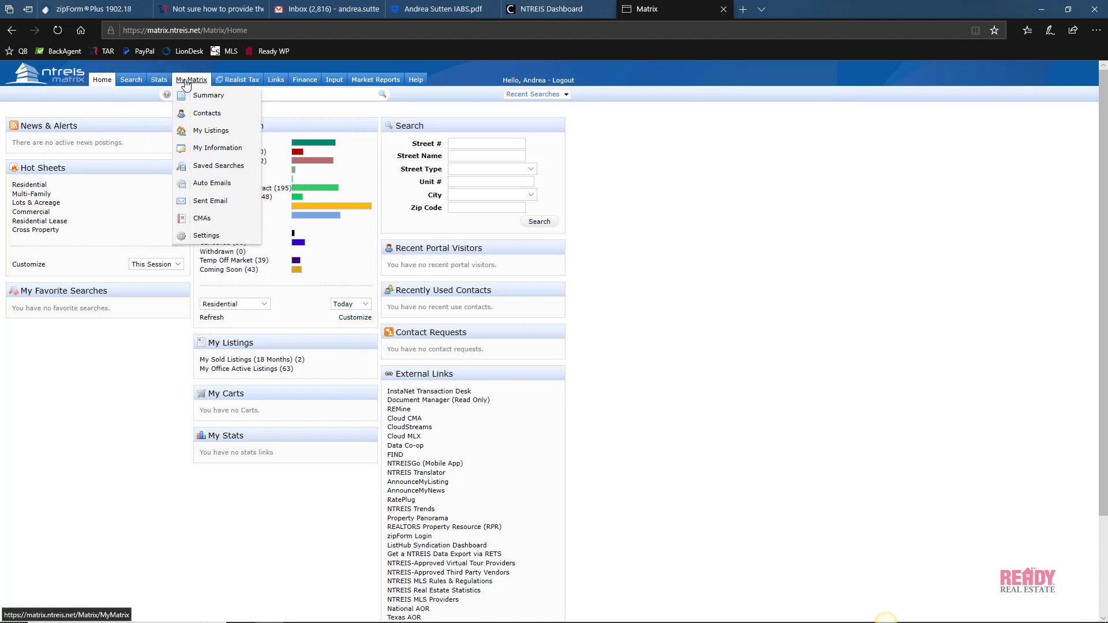
{"action": "left_click", "coordinate": [208, 237]}
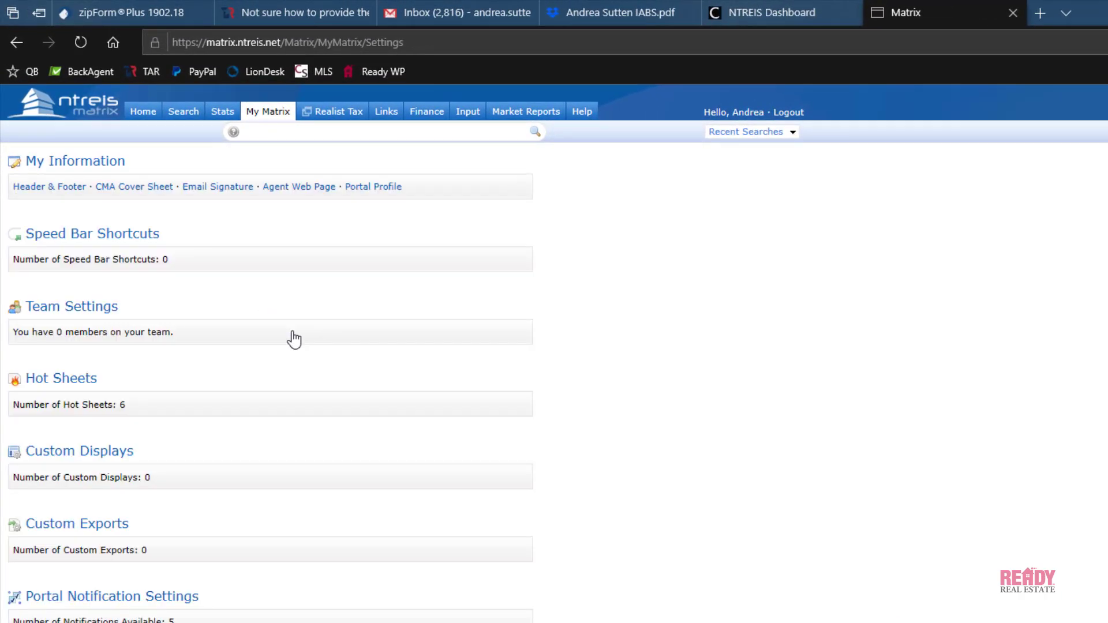
{"action": "left_click", "coordinate": [215, 188]}
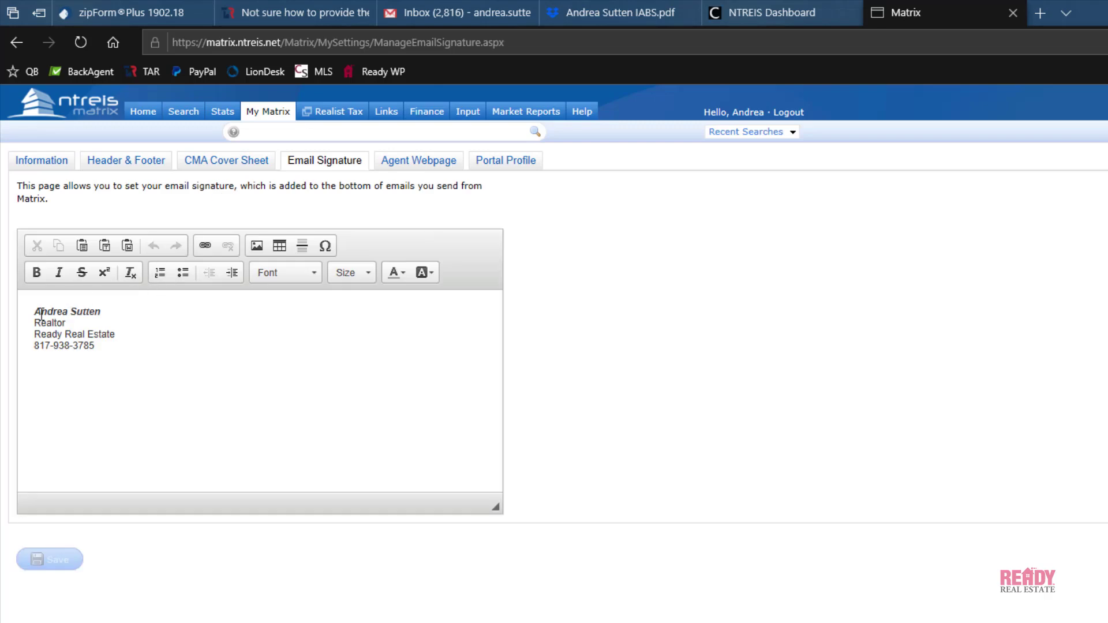
- Copy the Texas IABS notice sentence from the article and paste it above the agent's name
{"action": "left_click", "coordinate": [34, 311]}
{"action": "key", "text": "Return"}
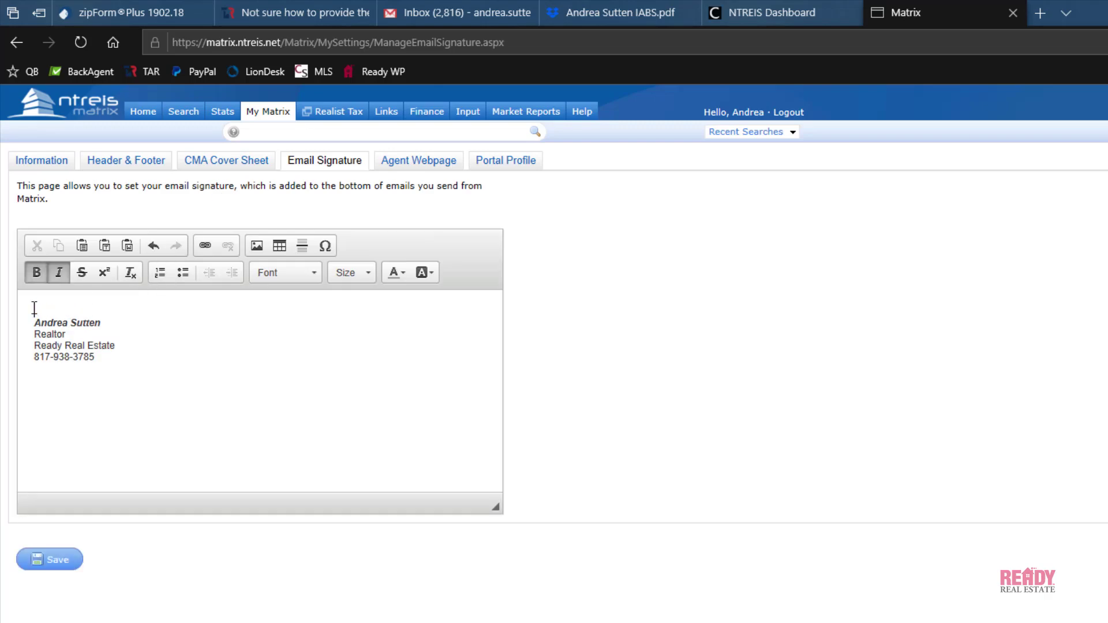
{"action": "left_click", "coordinate": [296, 13]}
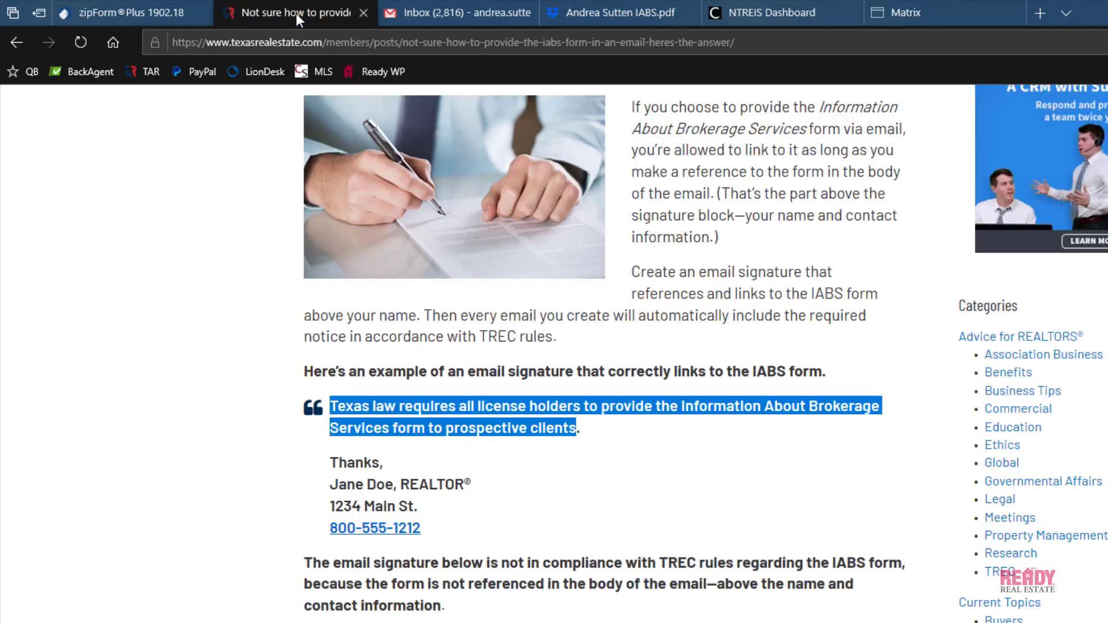
{"action": "right_click", "coordinate": [421, 417]}
{"action": "left_click", "coordinate": [441, 434]}
{"action": "left_click", "coordinate": [937, 15]}
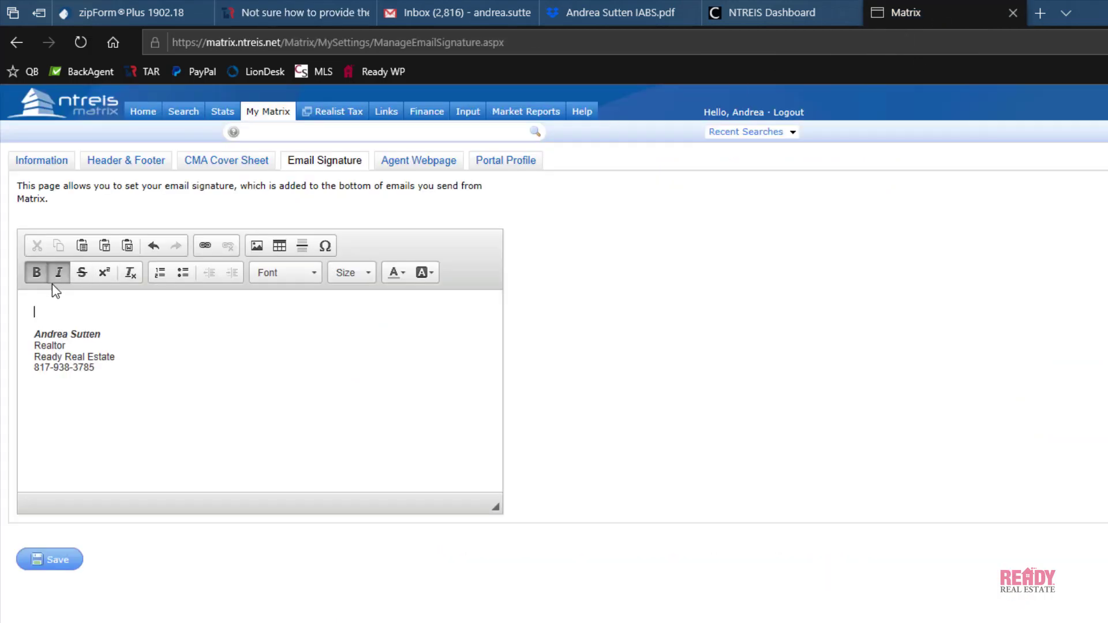
{"action": "key", "text": "ctrl+v"}
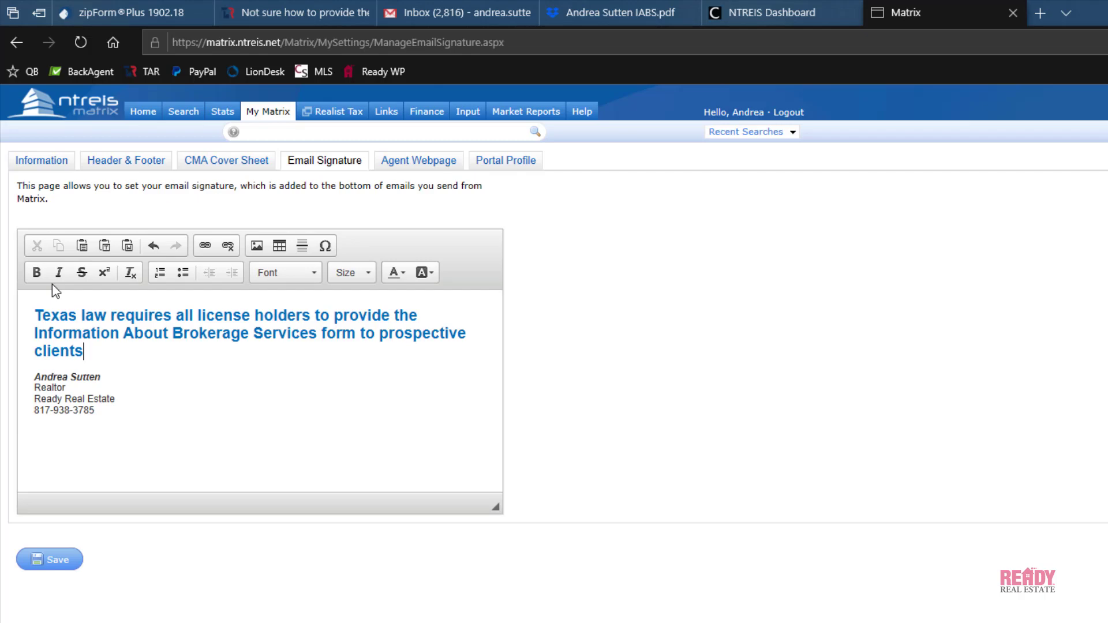
- Hyperlink the pasted notice paragraph to the agent's Dropbox IABS file share link
{"action": "left_click_drag", "start_coordinate": [93, 351], "coordinate": [25, 316]}
{"action": "key", "text": "alt+Tab"}
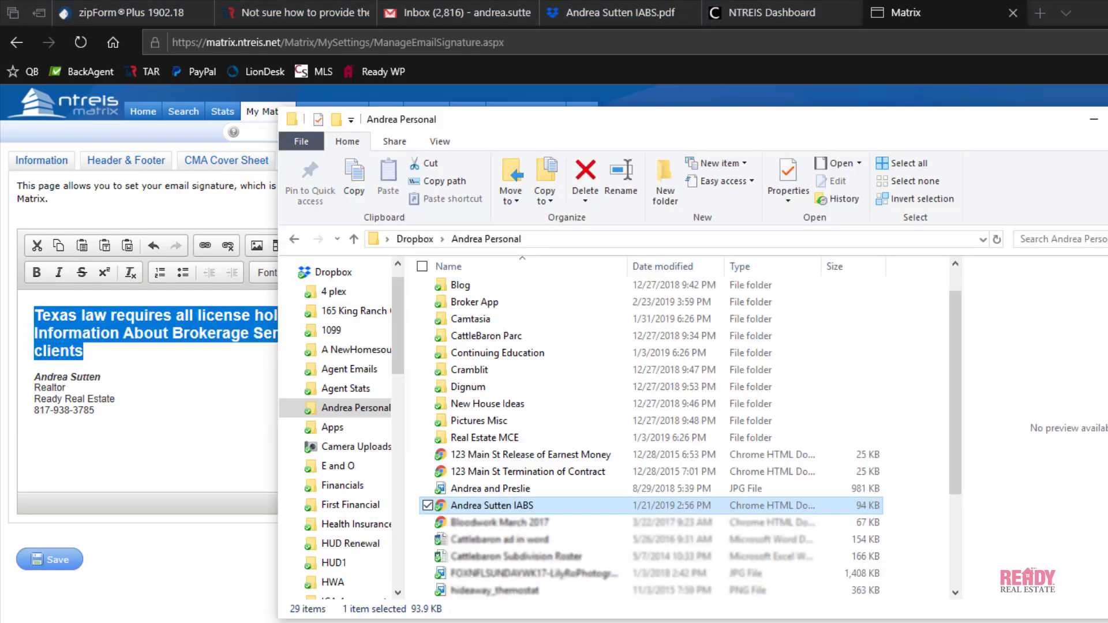
{"action": "right_click", "coordinate": [482, 503]}
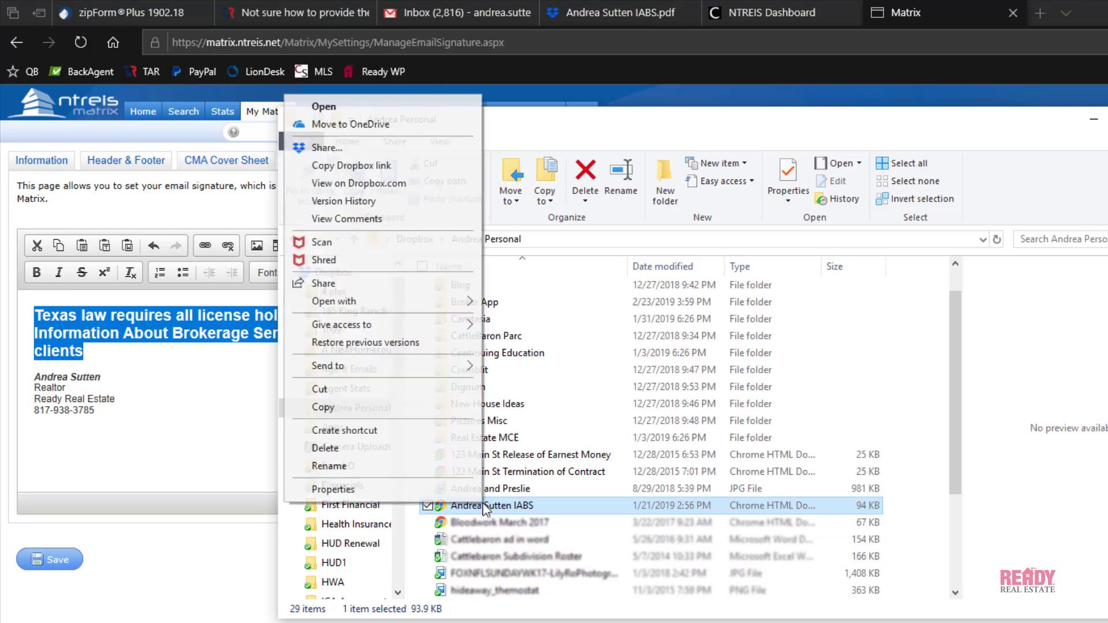
{"action": "left_click", "coordinate": [354, 166]}
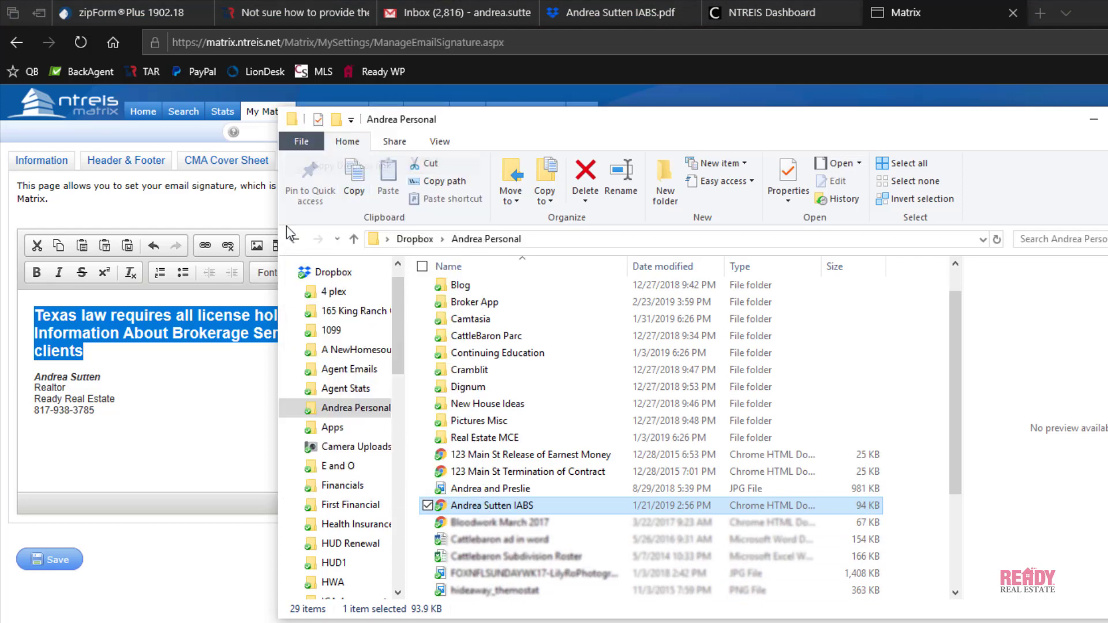
{"action": "left_click", "coordinate": [1093, 119]}
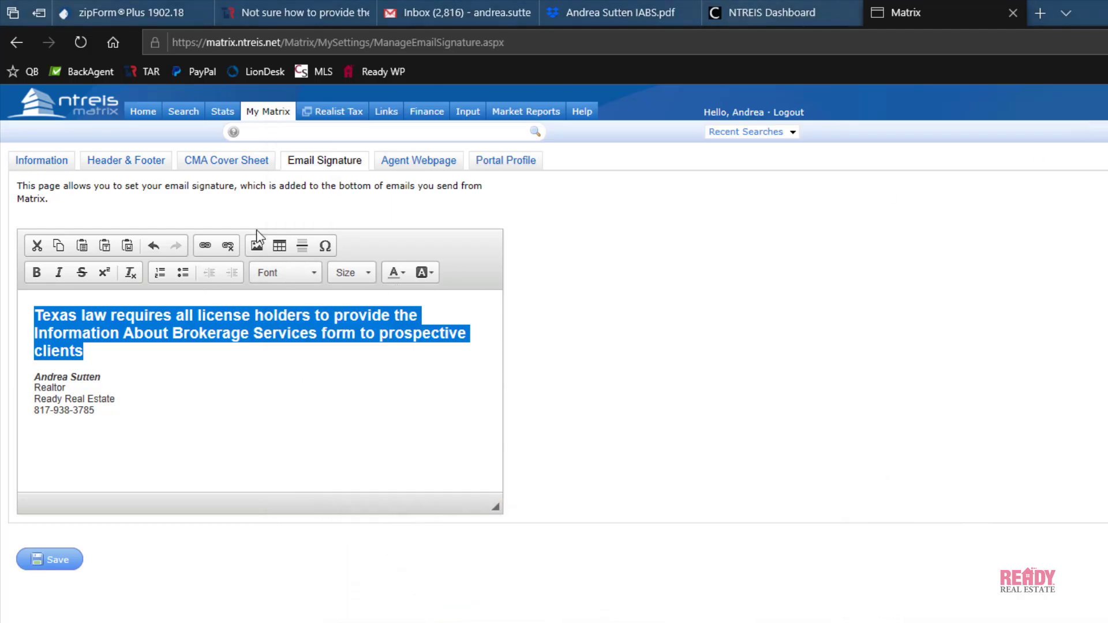
{"action": "left_click", "coordinate": [206, 246]}
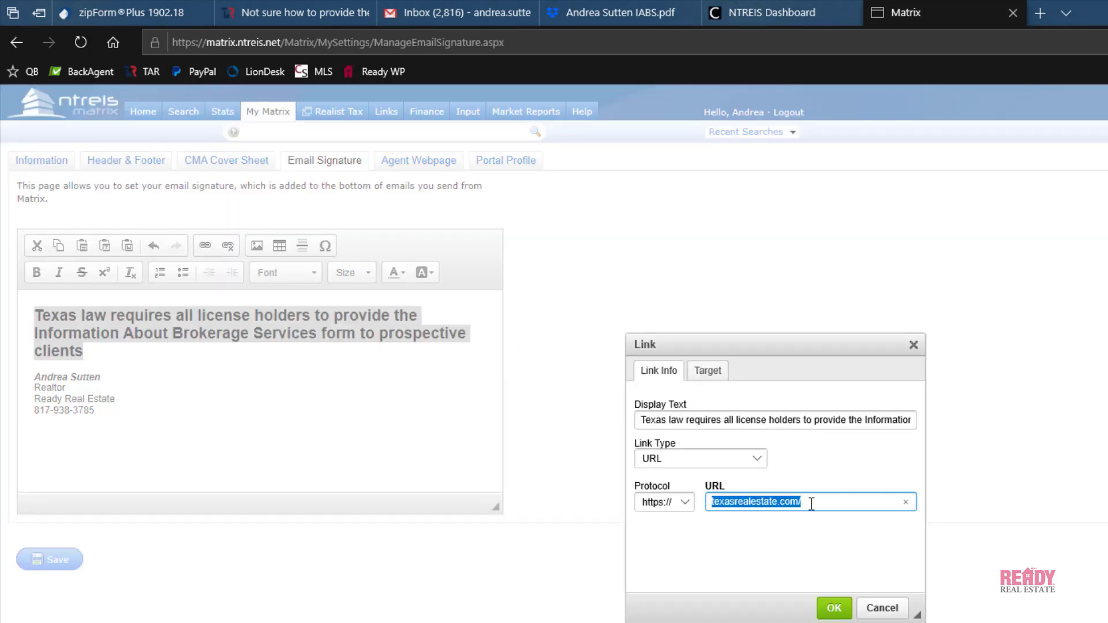
{"action": "key", "text": "ctrl+v"}
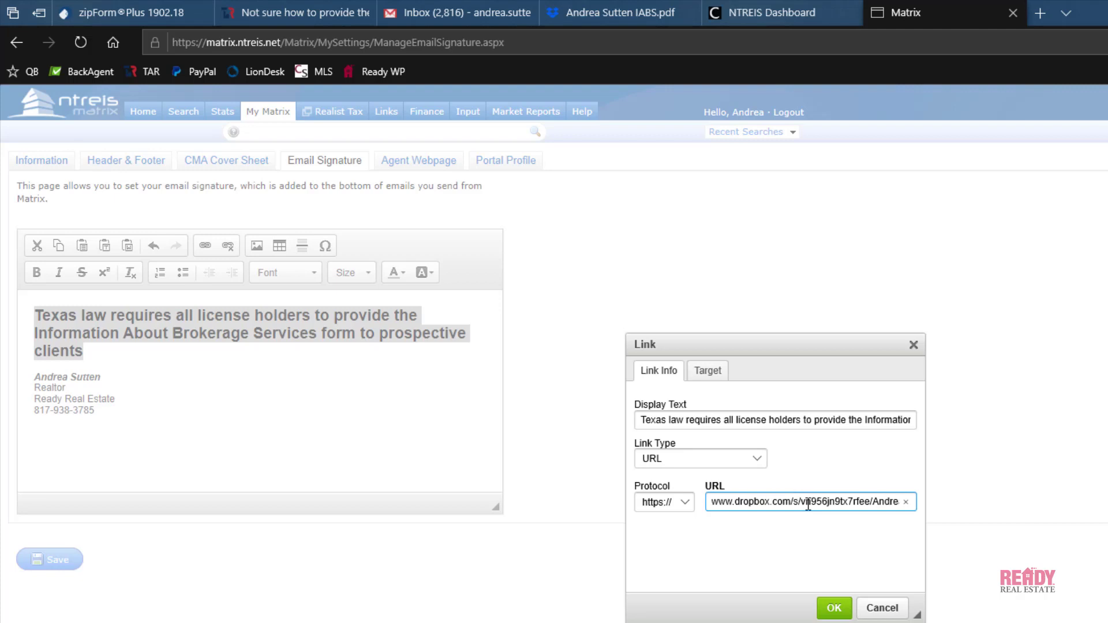
{"action": "left_click", "coordinate": [834, 608]}
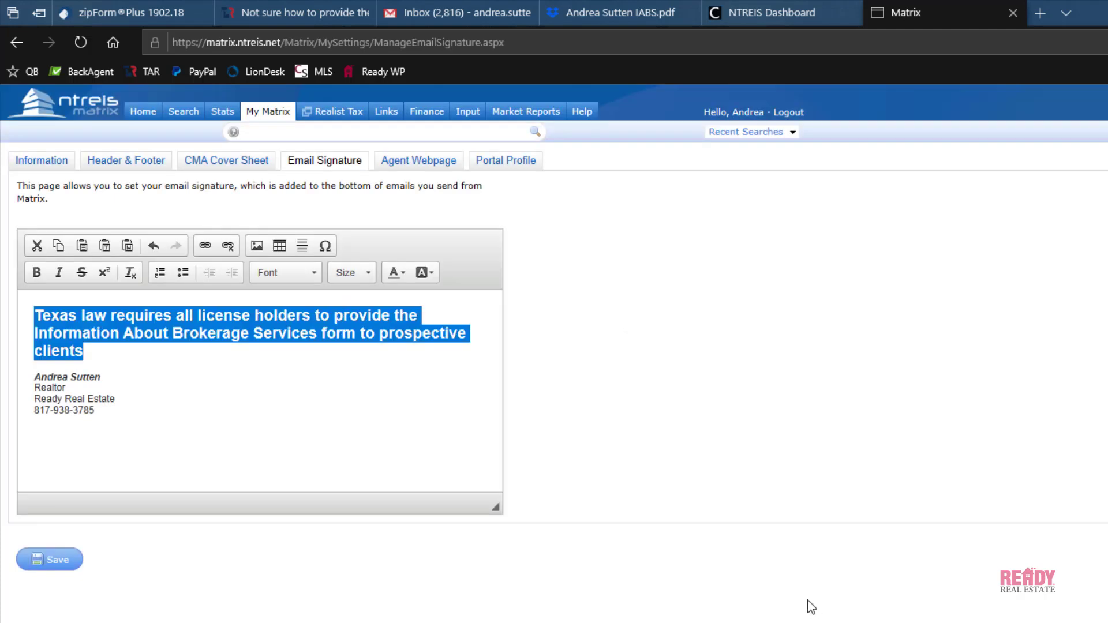
{"action": "left_click", "coordinate": [190, 454]}
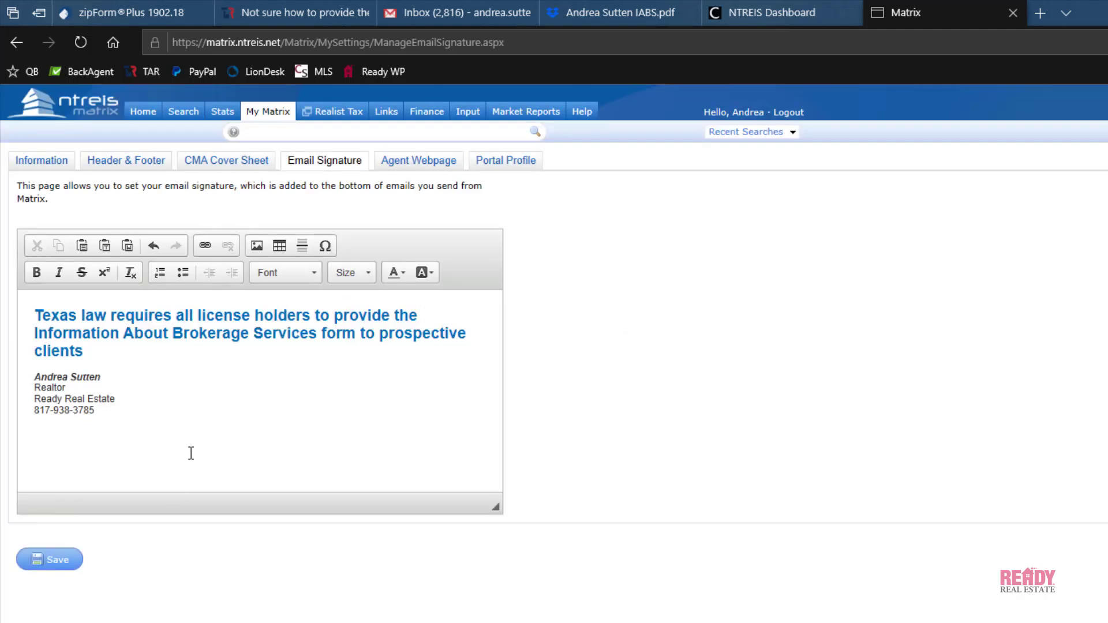
- Save the Matrix email signature with the linked IABS notice line
{"action": "left_click", "coordinate": [47, 561]}
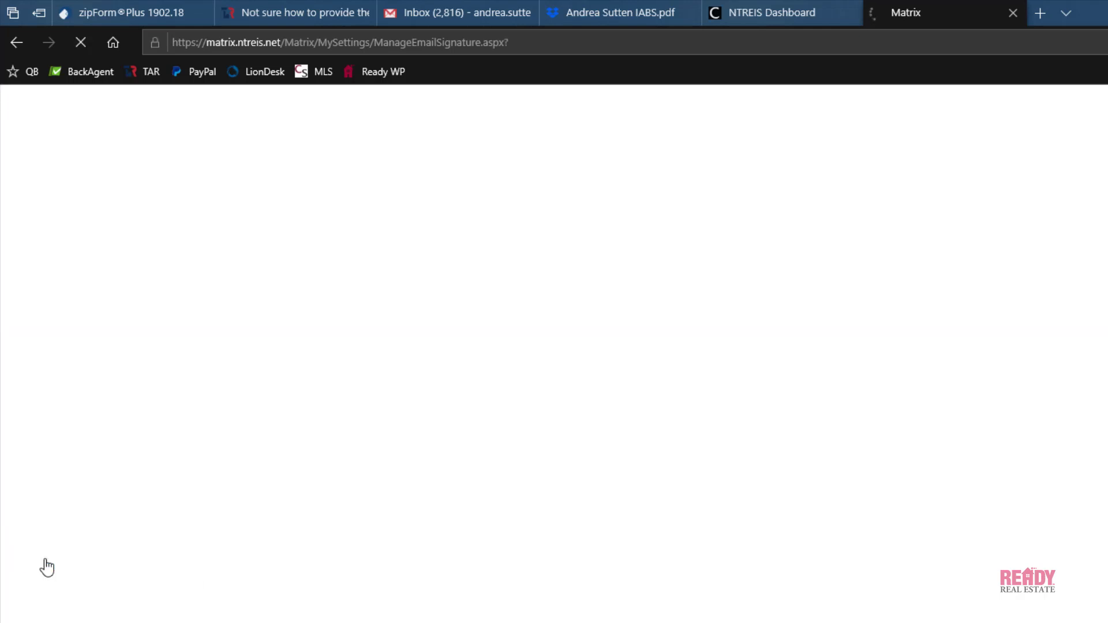